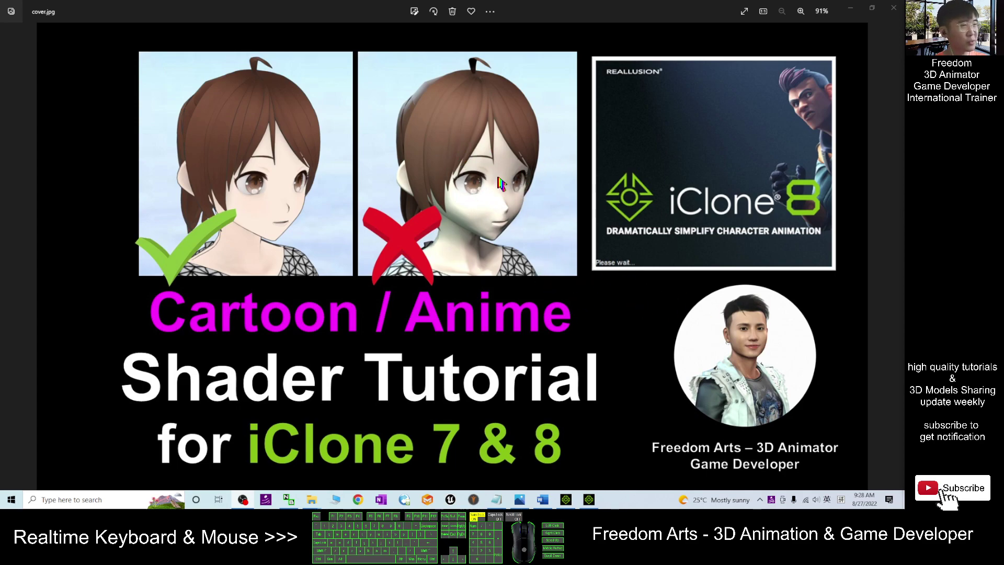
Compare the default-lit and toon-shaded renders of the realistic and anime characters in view.docx in Word.
left_click(542, 500)
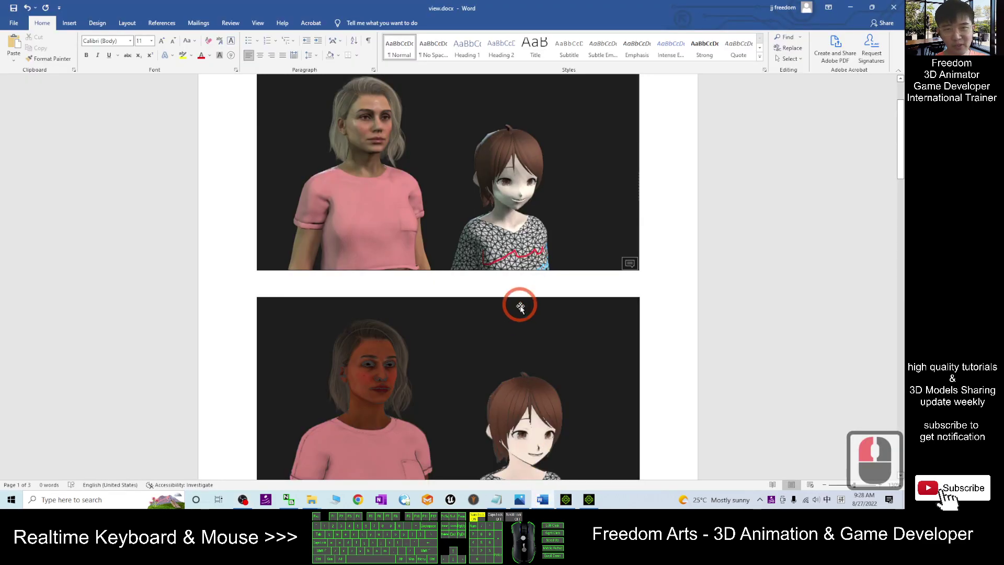
scroll(520, 300, "up", 6)
scroll(497, 272, "up", 5, "ctrl")
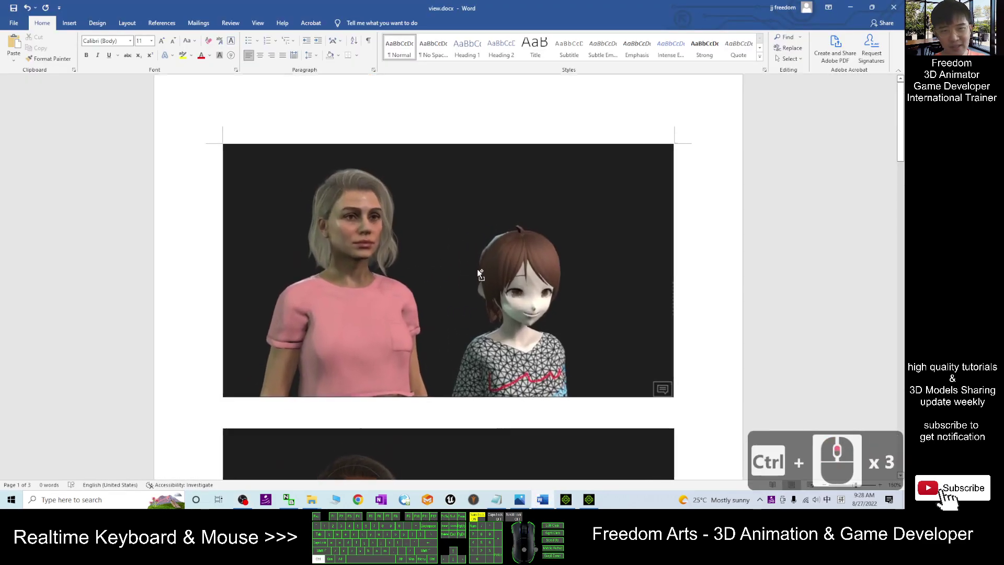
scroll(446, 246, "down", 3)
scroll(388, 231, "up", 1)
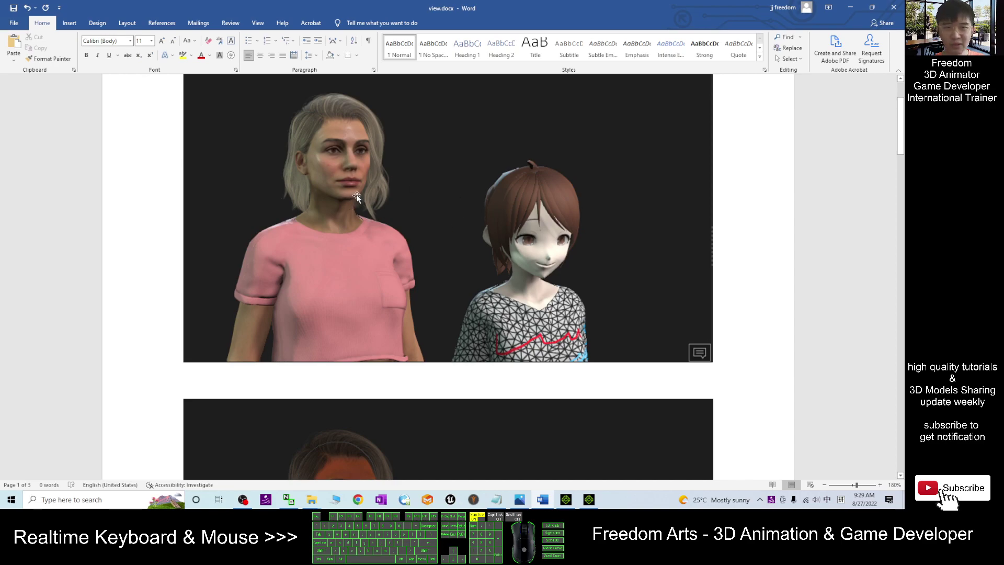
scroll(361, 193, "down", 8)
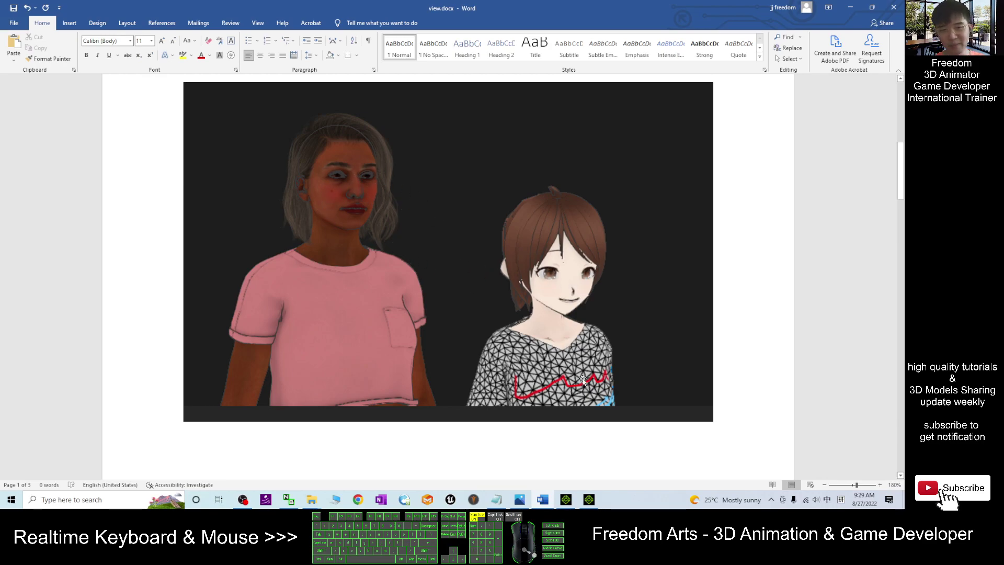
scroll(547, 321, "up", 7)
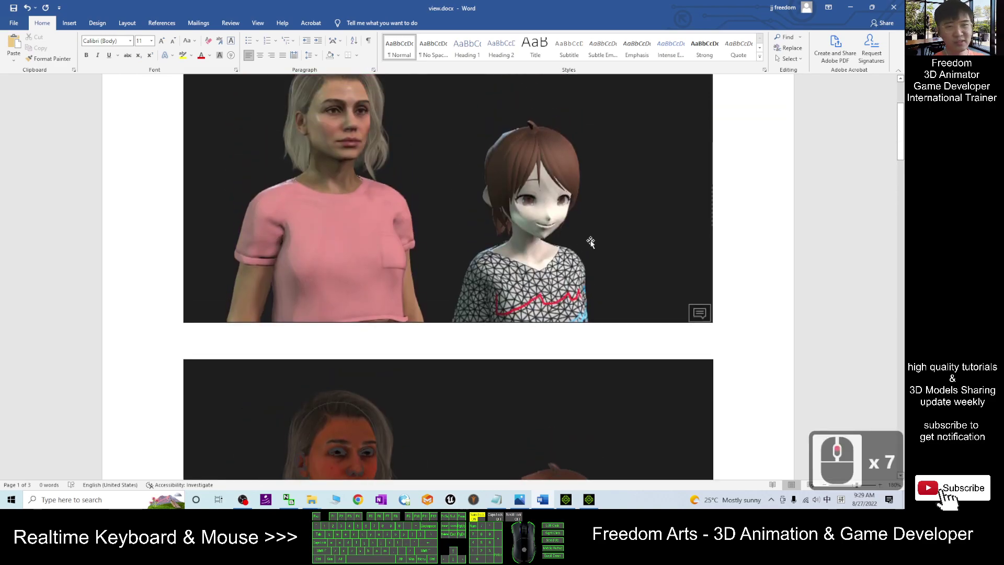
scroll(590, 242, "down", 6)
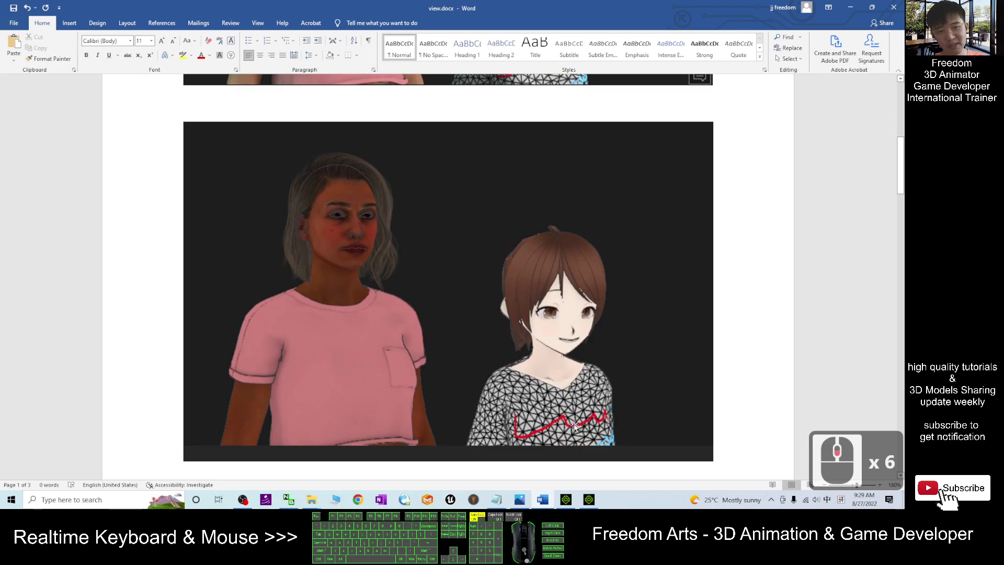
left_click(542, 500)
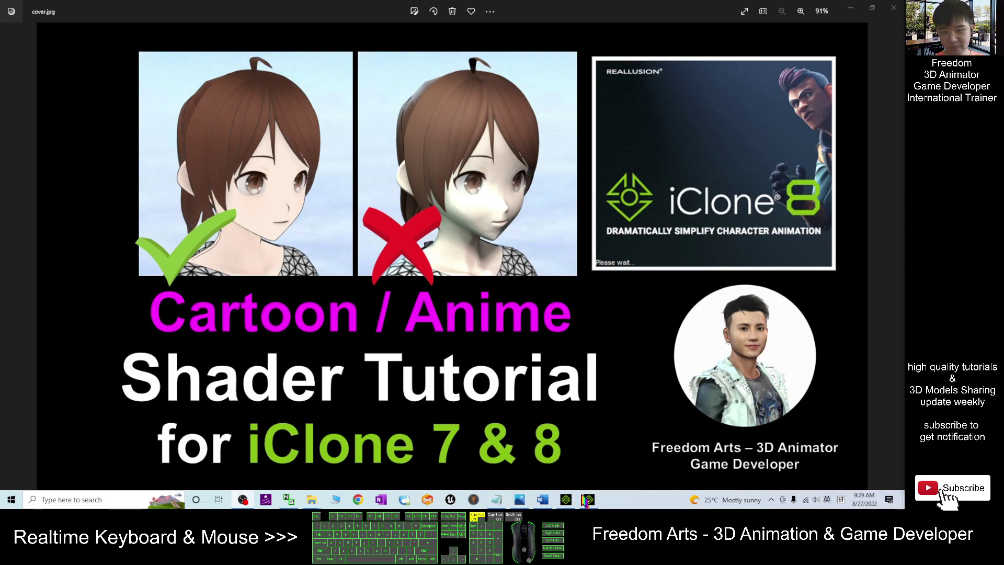
Switch to iClone 7 and examine the cartoon shading on the anime character's face and hair up close.
left_click(588, 500)
scroll(471, 193, "up", 6)
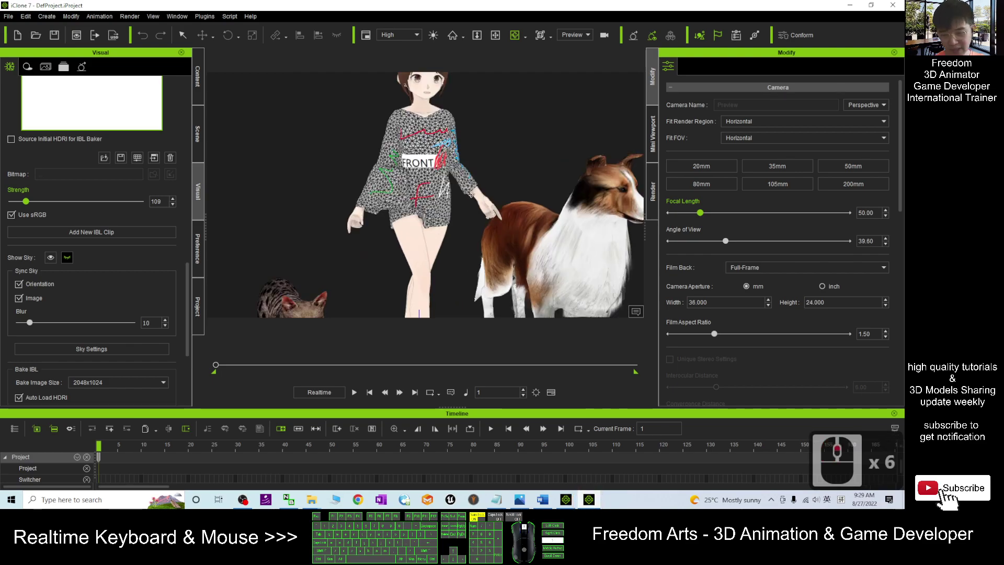
scroll(470, 194, "up", 5)
right_click_drag(472, 195, 478, 198)
scroll(467, 208, "up", 3)
scroll(464, 215, "down", 2)
key("x")
key("c")
left_click_drag(442, 252, 477, 224)
key("c")
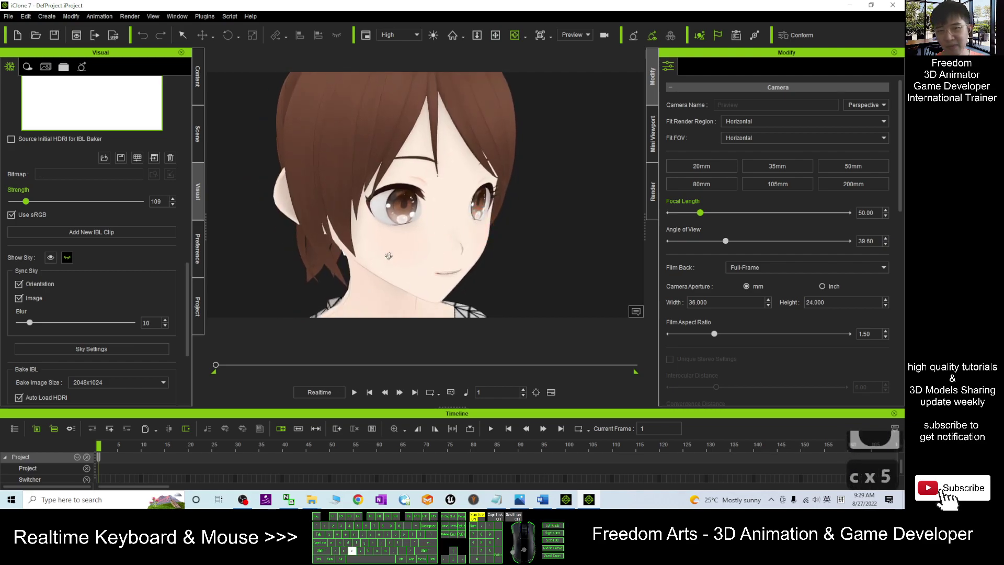
scroll(421, 288, "up", 7)
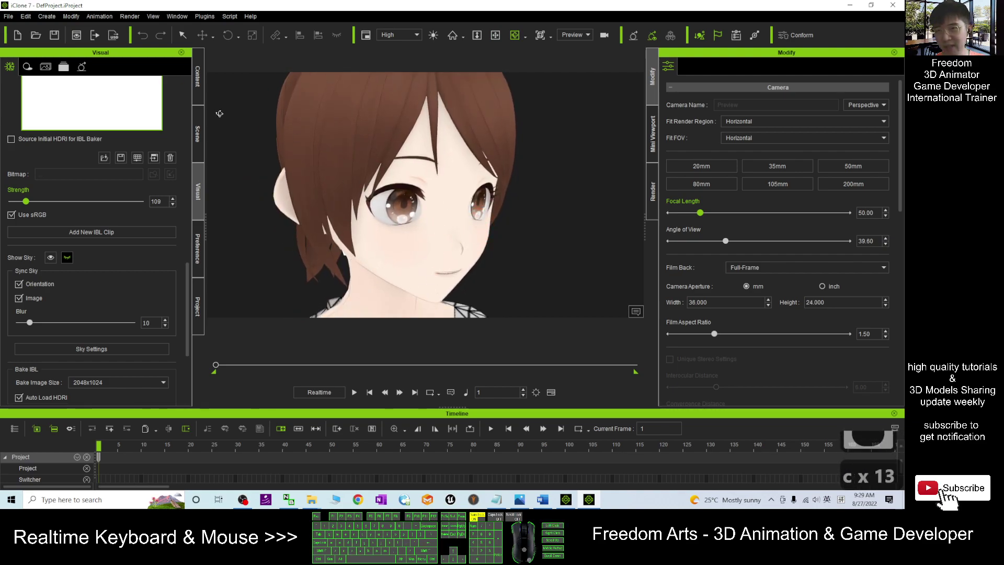
scroll(547, 284, "down", 2)
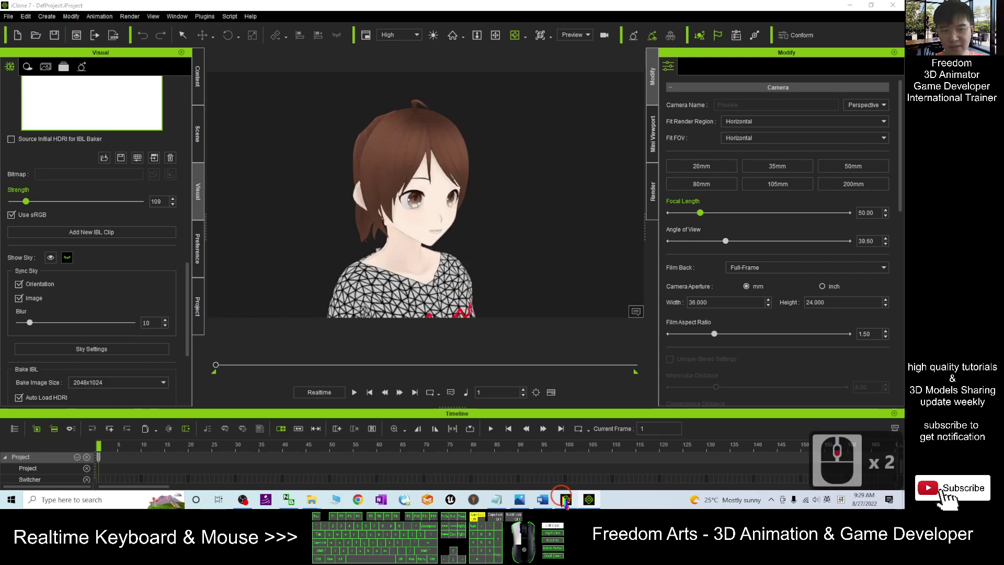
Switch to iClone 8 and examine how the default lighting shades the realistic and anime characters.
left_click(566, 501)
scroll(553, 243, "up", 1)
scroll(549, 251, "up", 2)
scroll(485, 269, "down", 2)
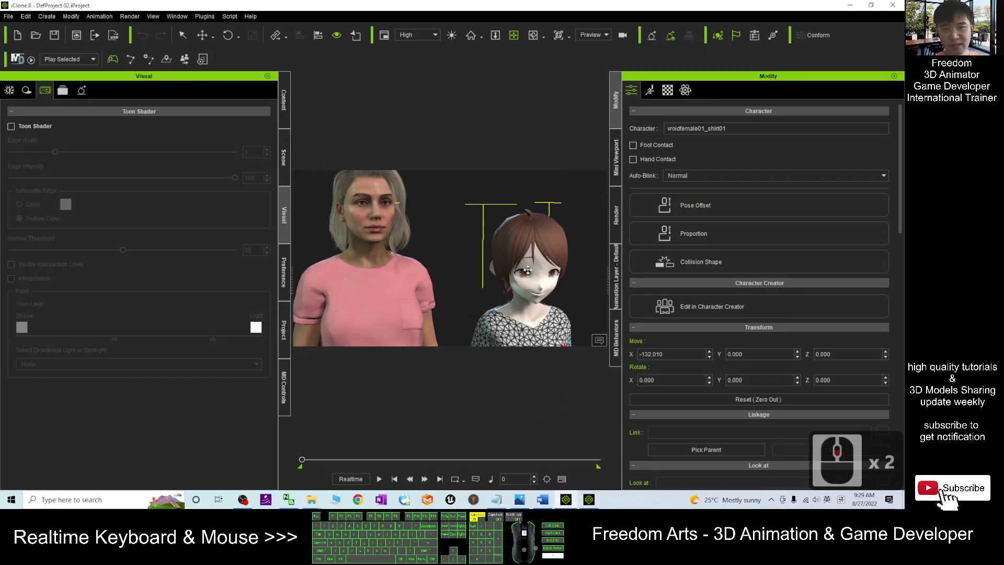
key("x")
left_click_drag(481, 262, 488, 246)
key("c")
left_click_drag(488, 246, 564, 276)
key("c")
key("x")
key("c")
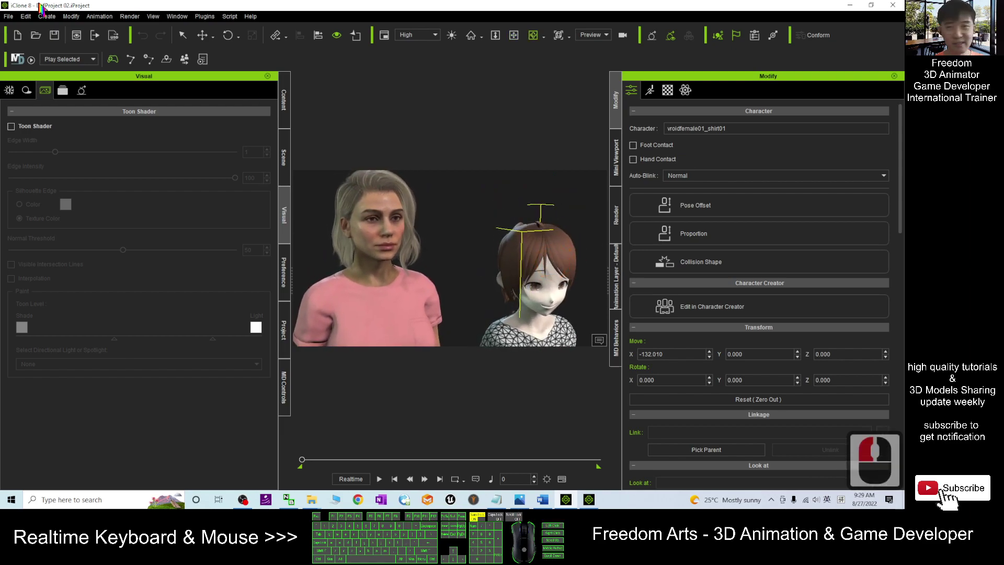
key("x")
mouse_move(545, 253)
left_mouse_down()
mouse_move(536, 244)
mouse_move(548, 256)
left_mouse_up()
key("c")
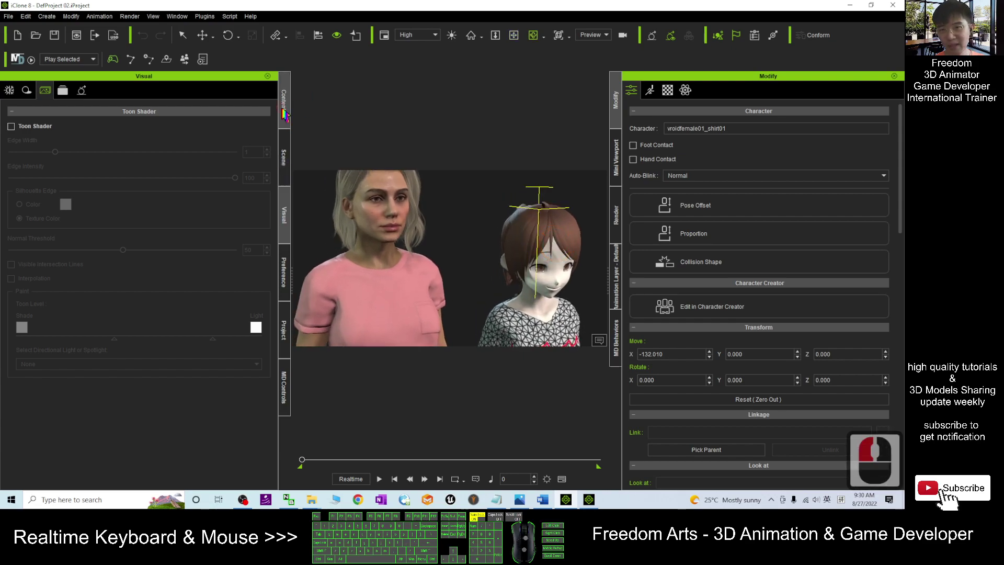
Review the scene's object list, the shadow settings and the Toon Shader settings.
left_click(284, 157)
left_click(284, 214)
left_click(283, 155)
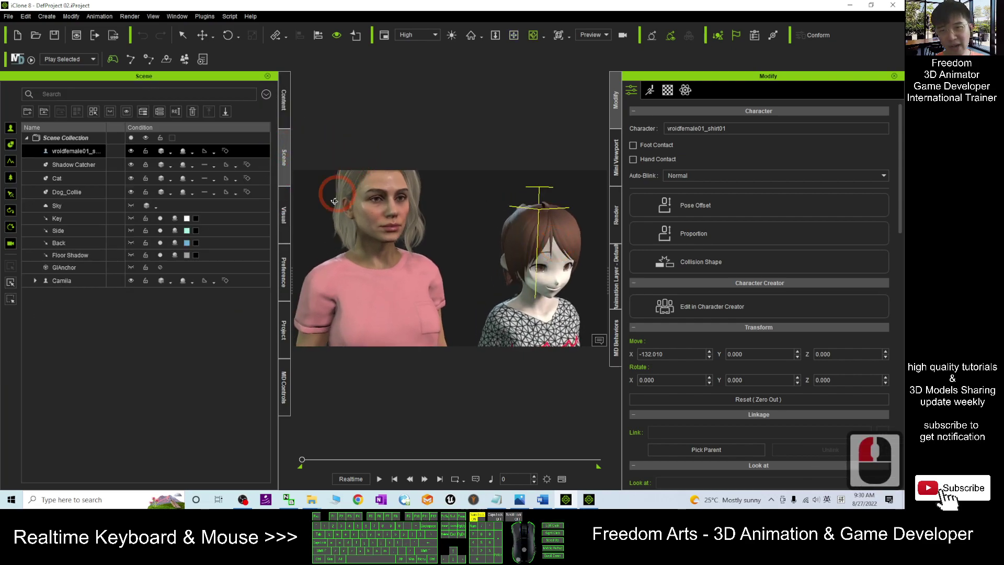
left_click(282, 225)
left_click(10, 90)
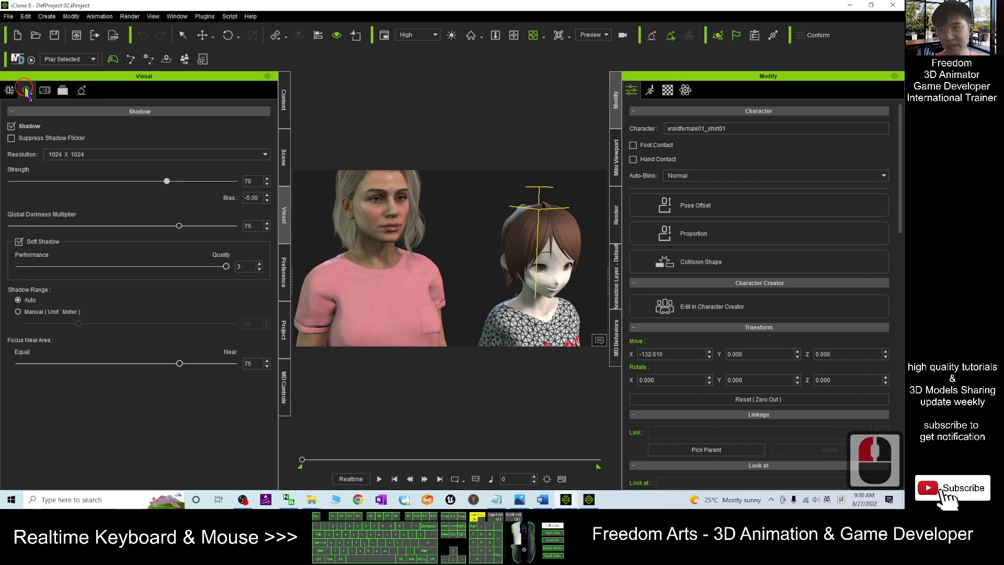
left_click(26, 89)
left_click(45, 90)
left_click(46, 90)
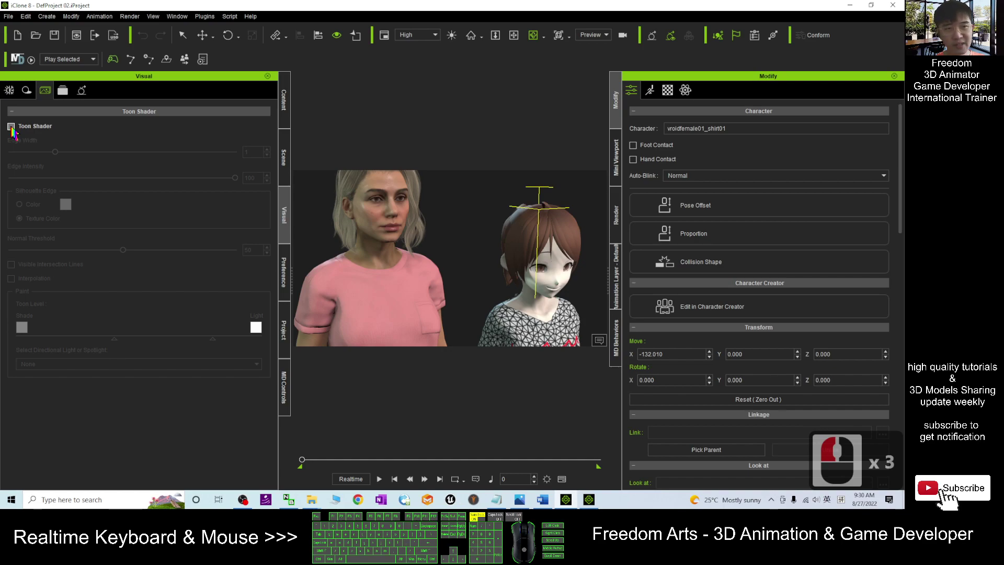
Start a new empty project and show the ground grid in the viewport.
left_click(18, 36)
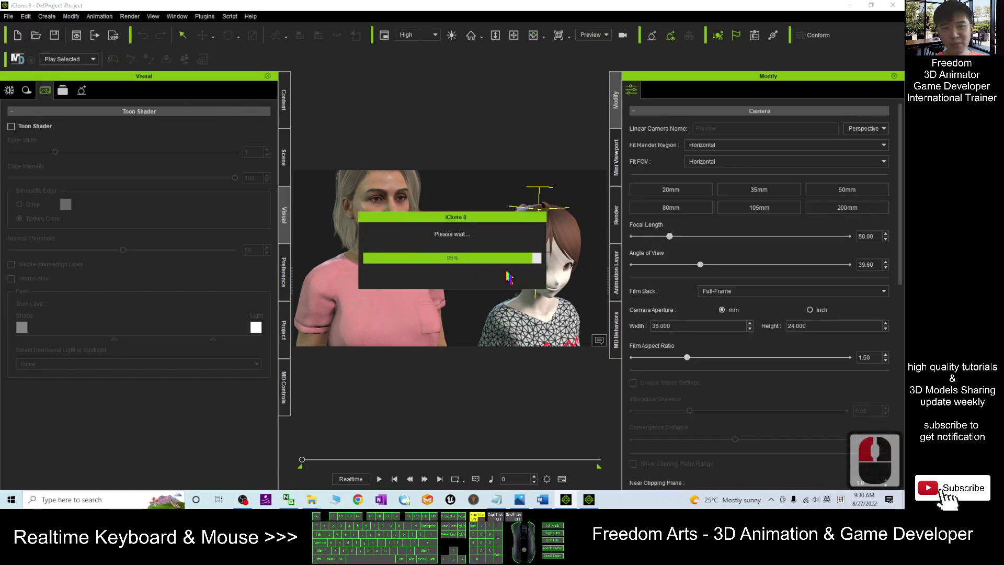
key("ctrl+g")
key("ctrl+g")
key("ctrl+g")
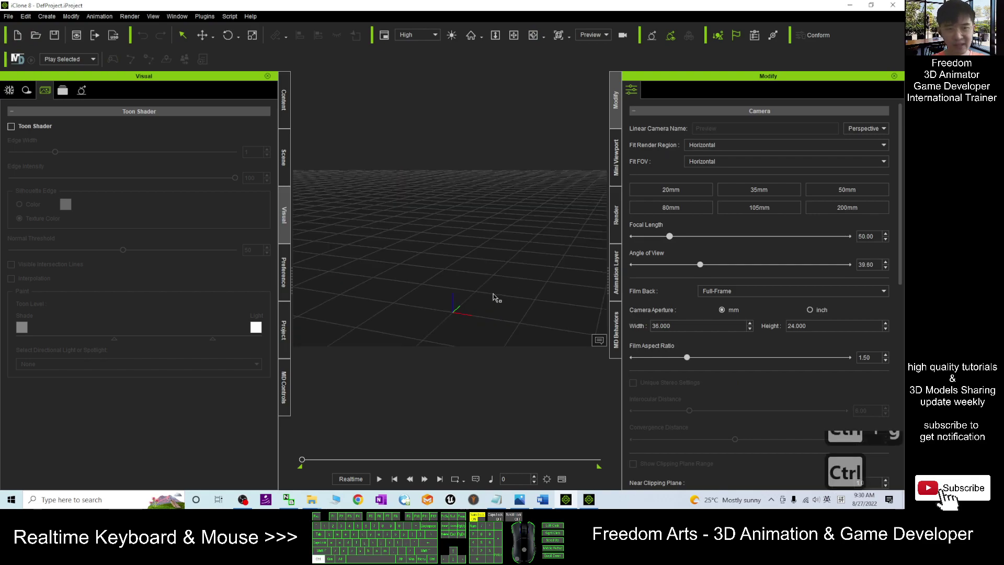
Switch the workspace layout to Standard.
left_click(177, 16)
mouse_move(208, 30)
left_click(328, 31)
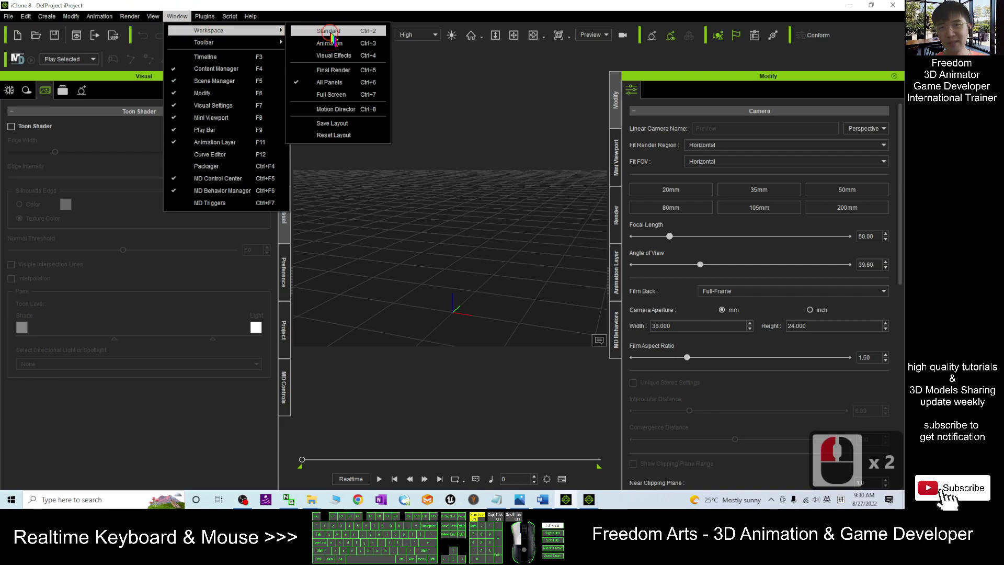
left_click(328, 32)
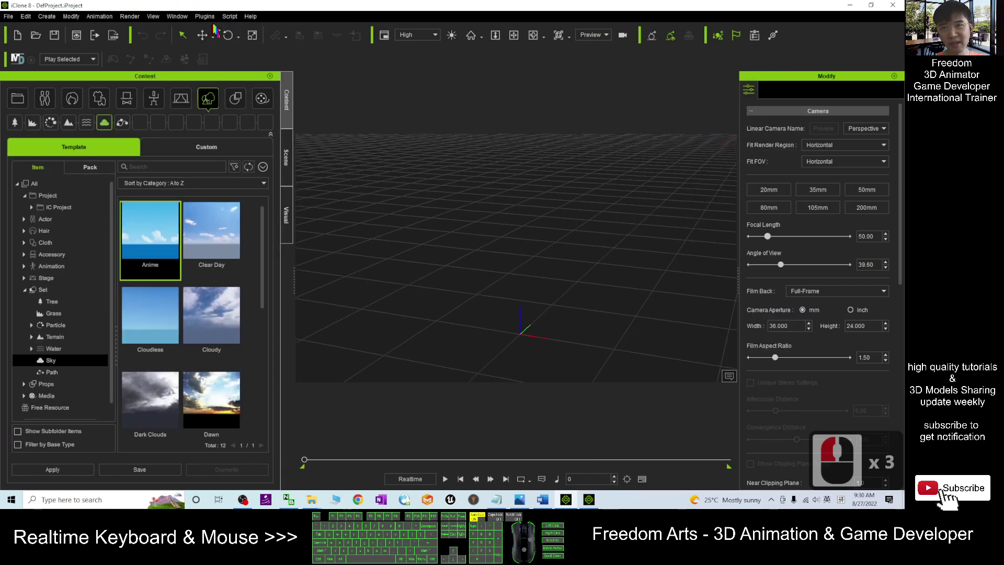
Switch the workspace to the All Panels layout and close the Timeline and the Curve Editor.
left_click(177, 17)
left_click(199, 32)
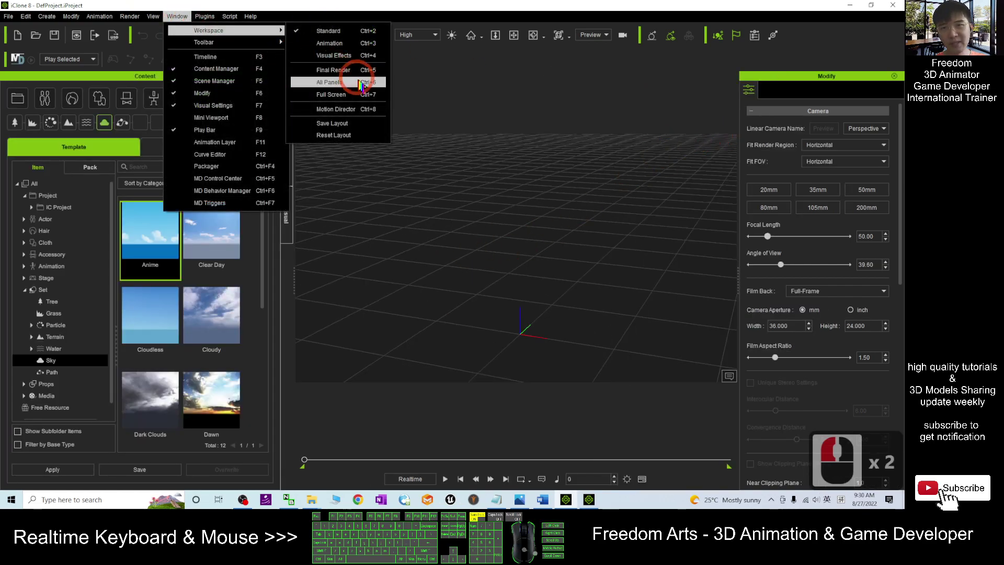
left_click(331, 84)
left_click(426, 224)
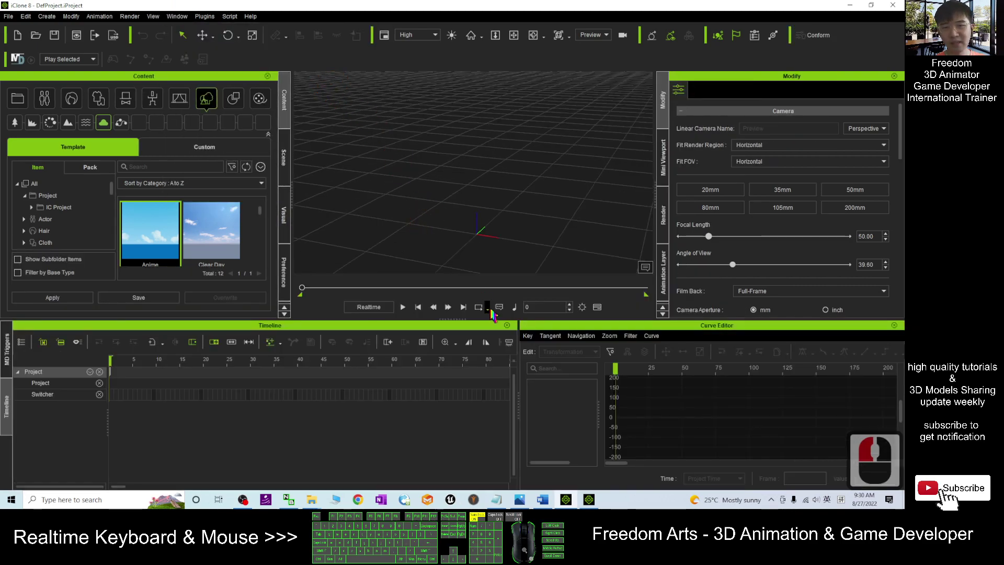
left_click(507, 326)
left_click(505, 324)
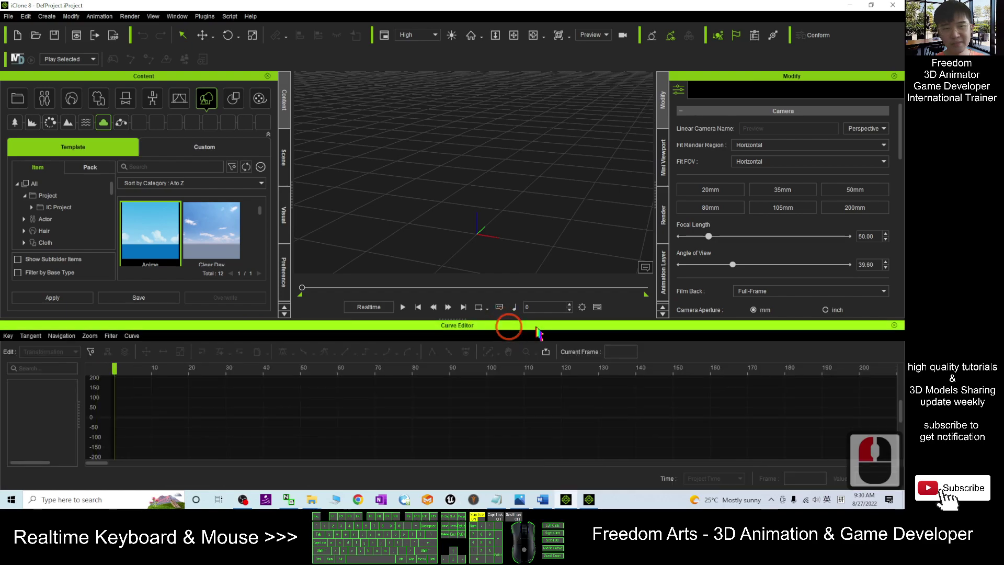
left_click(893, 325)
left_click(574, 282)
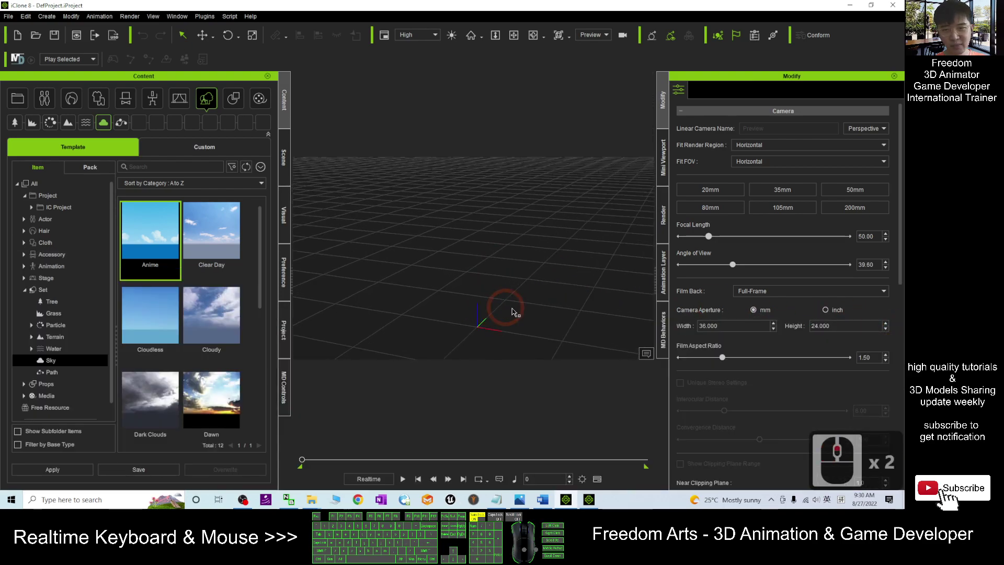
key("x")
key("c")
left_click_drag(519, 309, 454, 270)
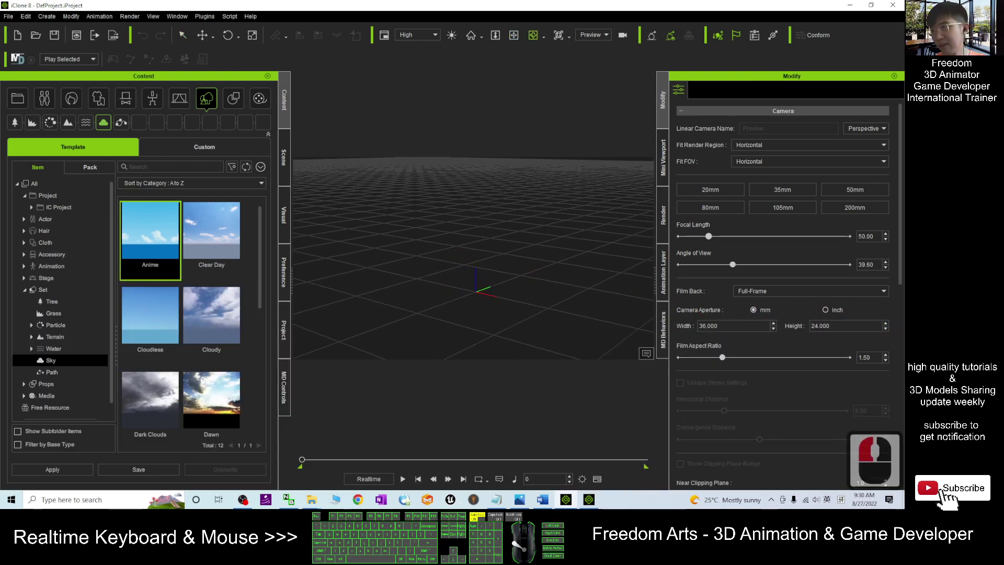
Open notes.txt in Notepad and review the entry for the Vroid Studio to iClone 8 tutorial.
left_click(496, 499)
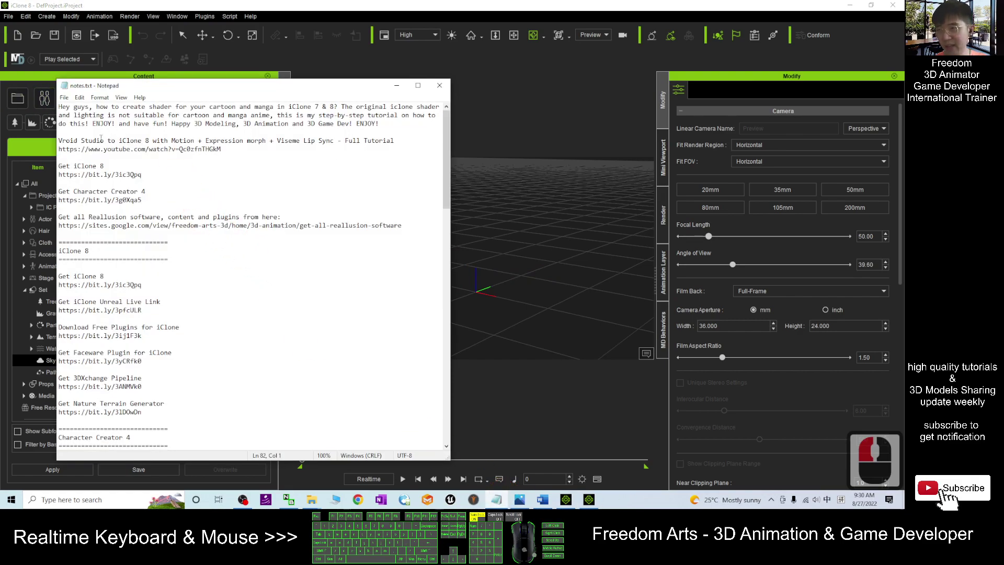
left_click_drag(58, 141, 224, 150)
double_click(96, 140)
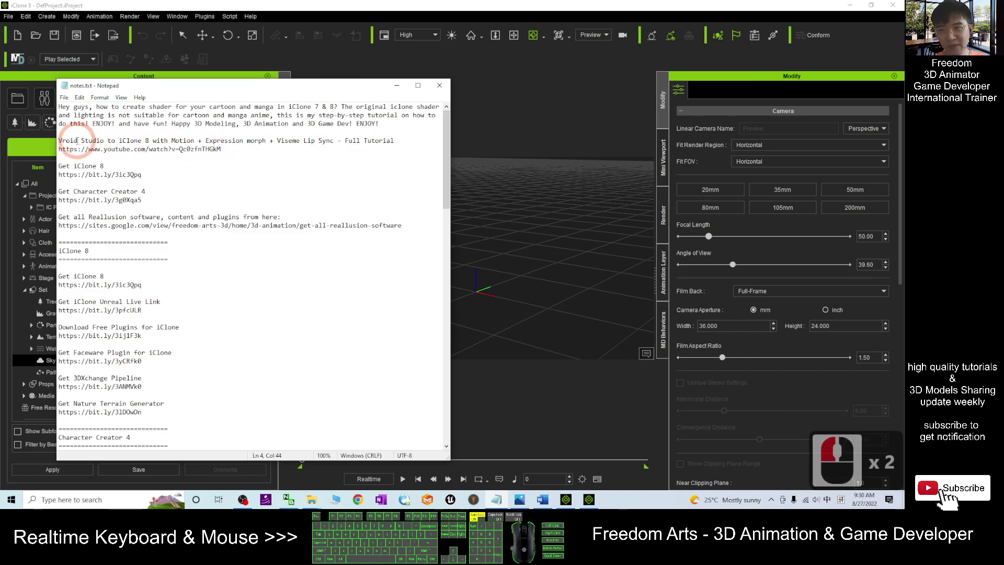
left_click_drag(103, 144, 185, 142)
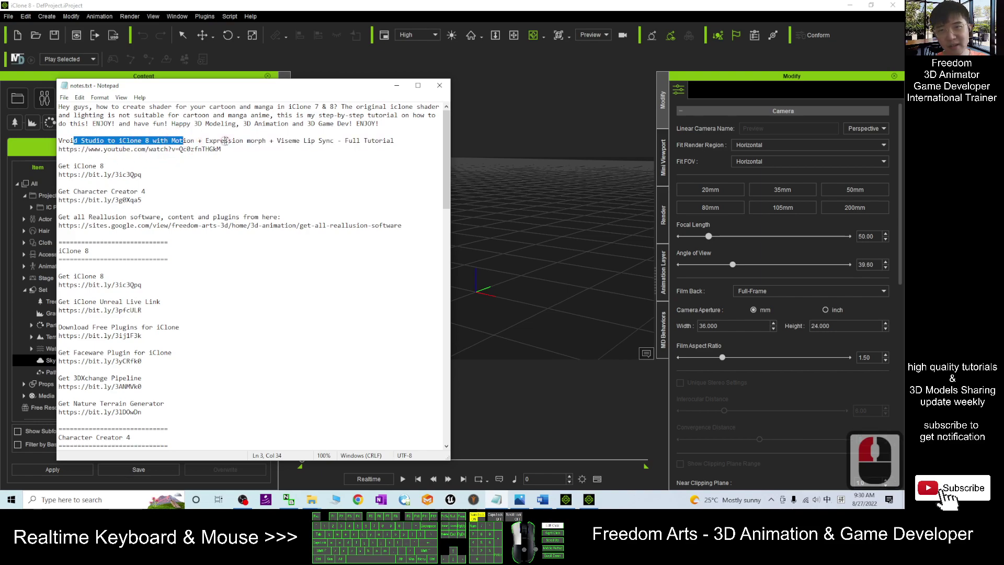
left_click(225, 140)
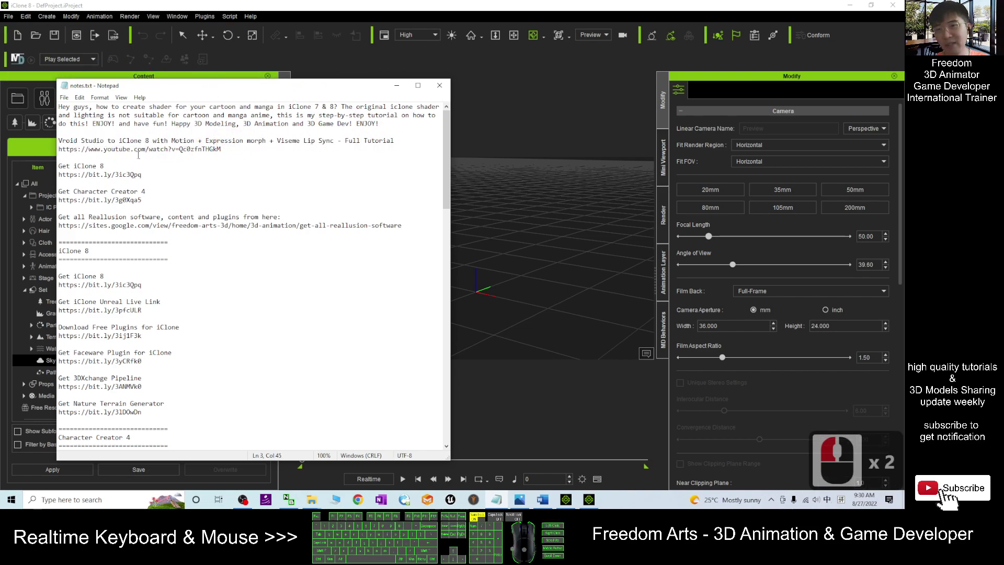
left_click_drag(61, 140, 228, 157)
left_click(282, 4)
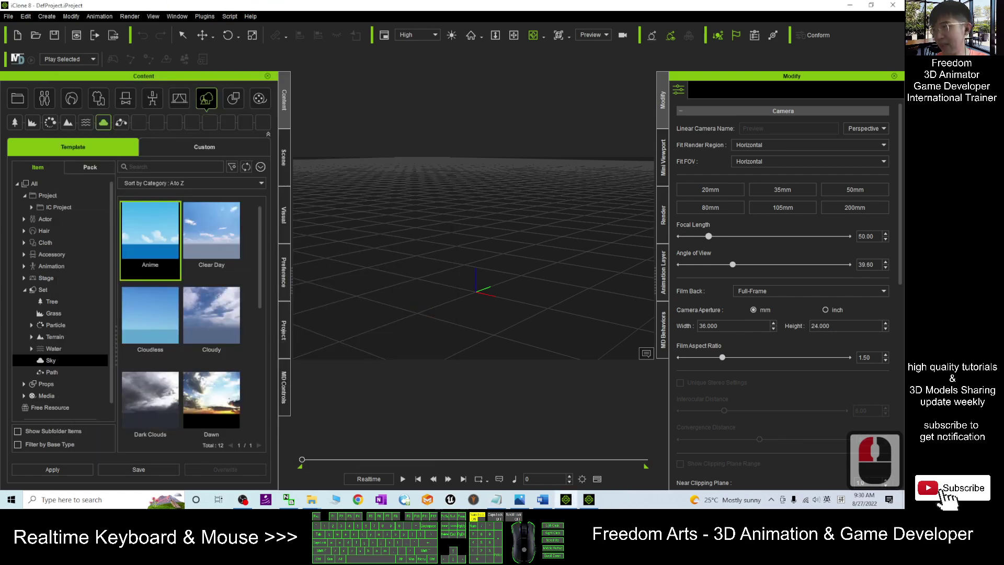
Import the vroid01 character from the file folder into the scene at the grid origin.
left_click_drag(0, 81, 213, 66)
left_click_drag(158, 226, 477, 295)
left_click_drag(311, 59, 0, 42)
Examine the default shading on the anime character's face and upper body from several angles and distances.
scroll(461, 202, "up", 6)
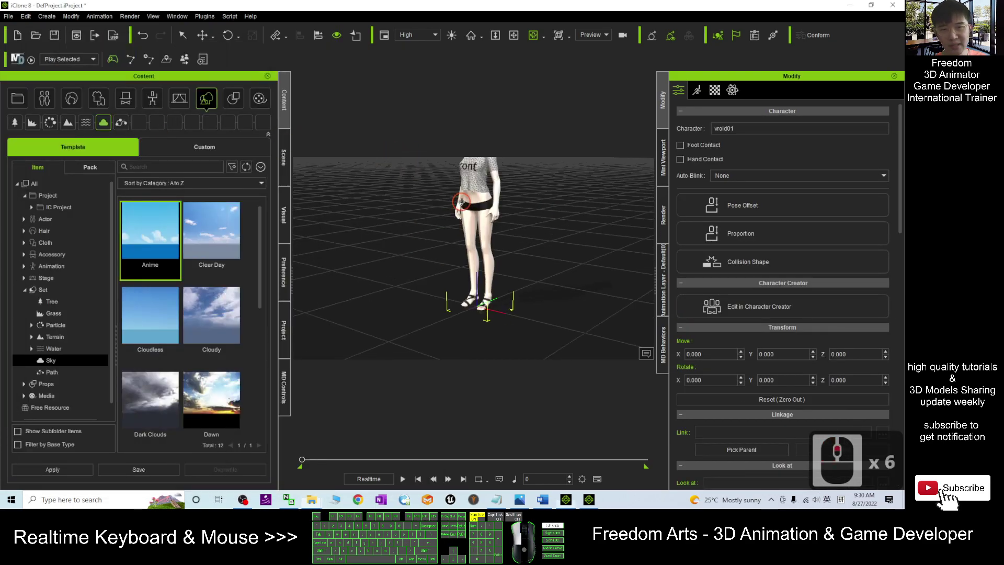
scroll(462, 202, "up", 8)
key("x")
left_click_drag(461, 202, 422, 315)
left_click_drag(438, 163, 520, 278)
key("c")
scroll(539, 284, "up", 3)
key("x")
key("c")
scroll(522, 277, "down", 2)
right_click_drag(521, 277, 466, 286)
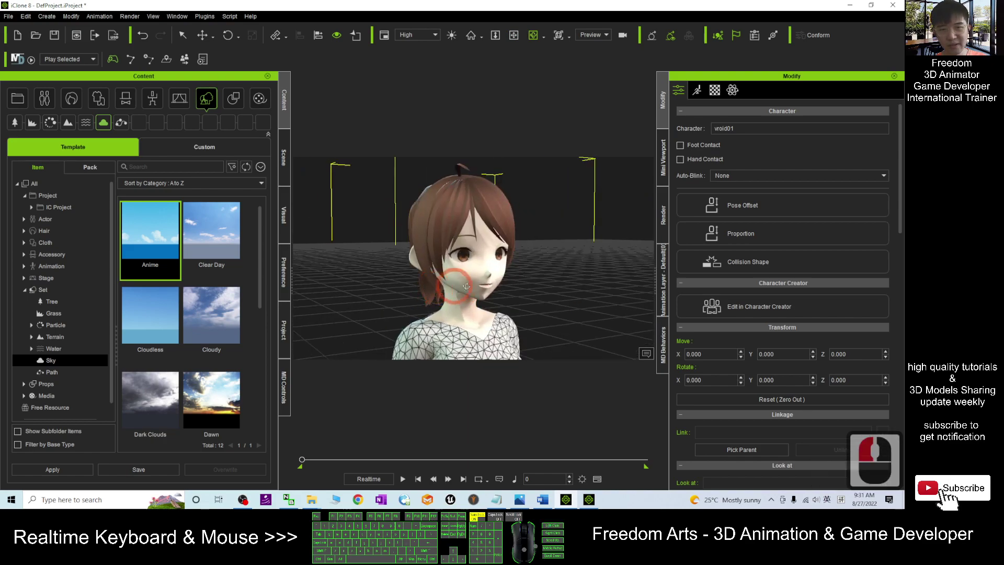
scroll(466, 287, "down", 6)
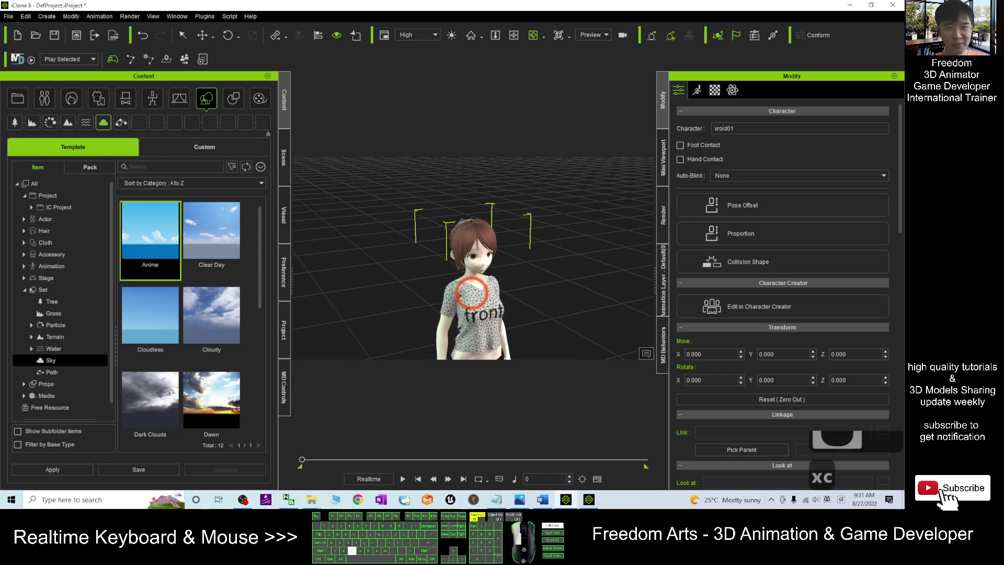
scroll(505, 278, "up", 5)
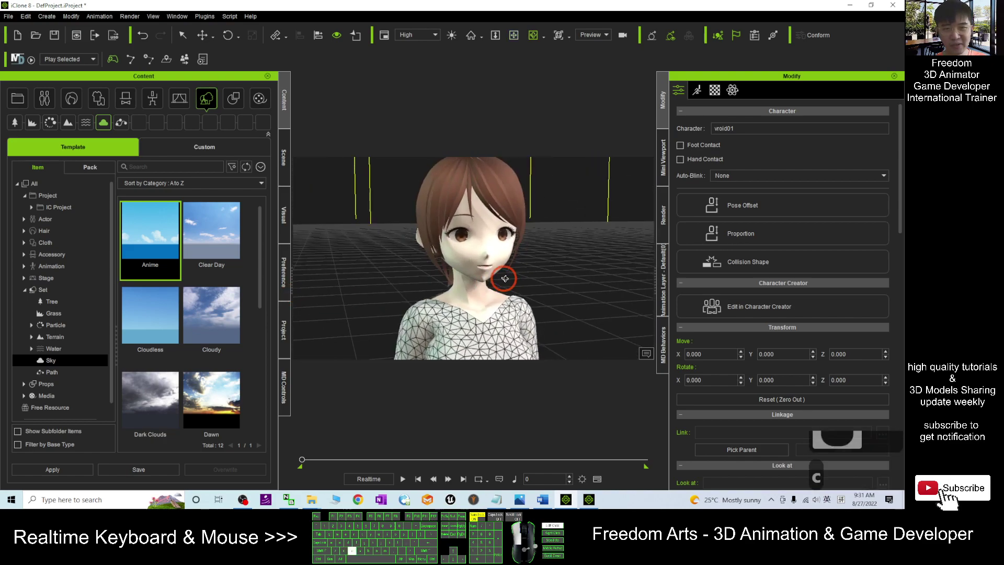
Apply the Cloudless sky to the scene and hide the ground grid behind the character.
scroll(505, 278, "up", 4)
right_click_drag(501, 268, 542, 252)
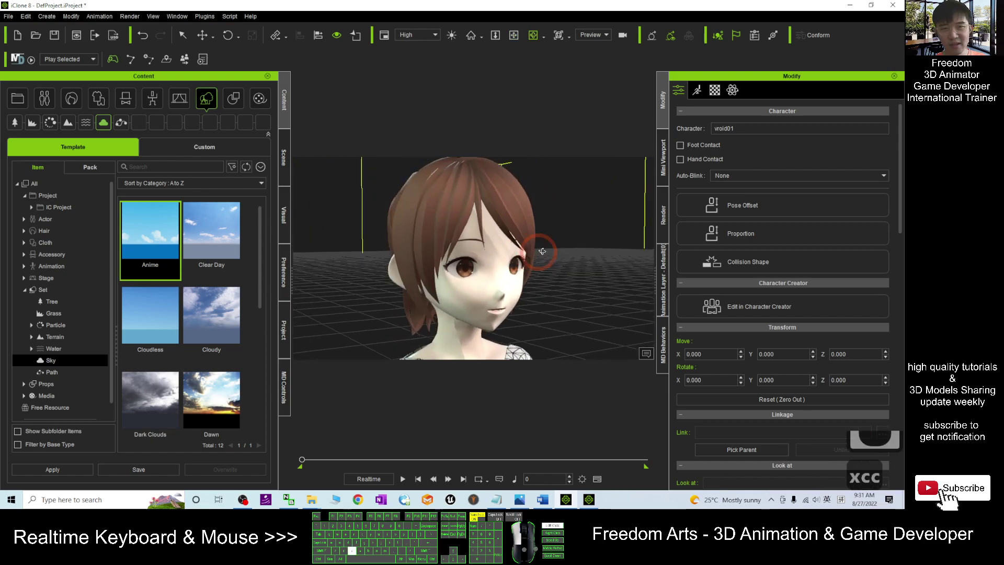
left_click(255, 251)
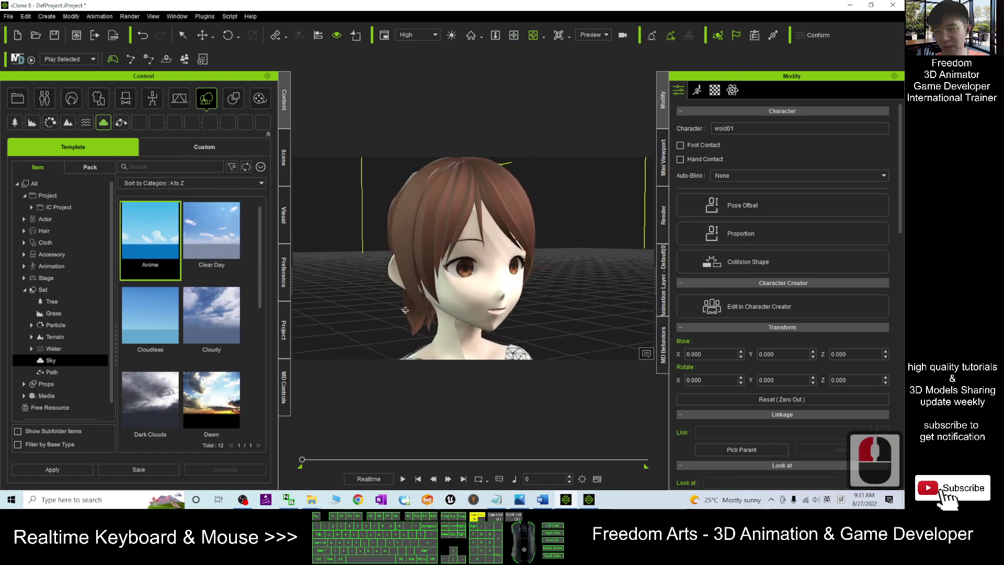
left_click(156, 317)
double_click(156, 317)
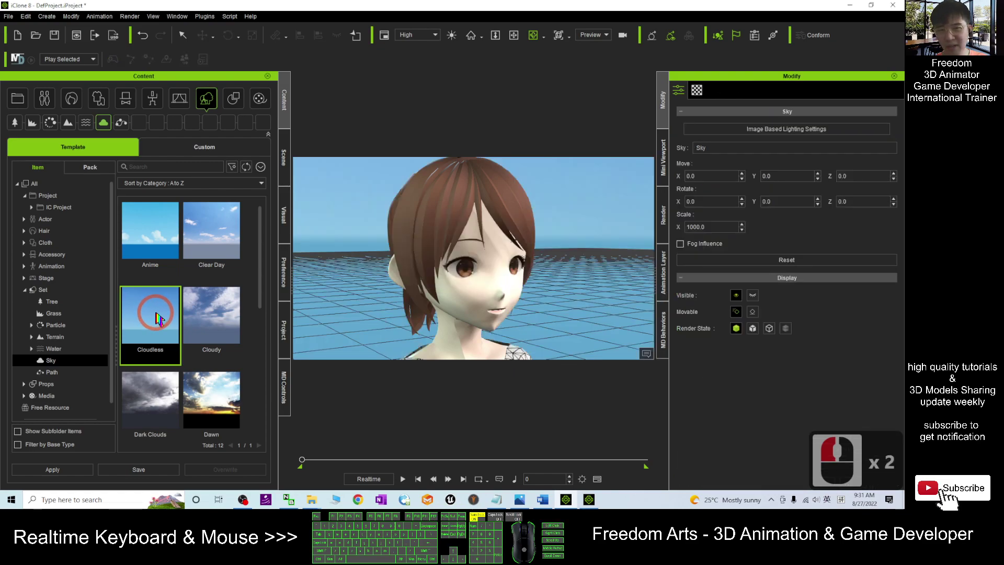
key("ctrl+g")
scroll(579, 283, "down", 2)
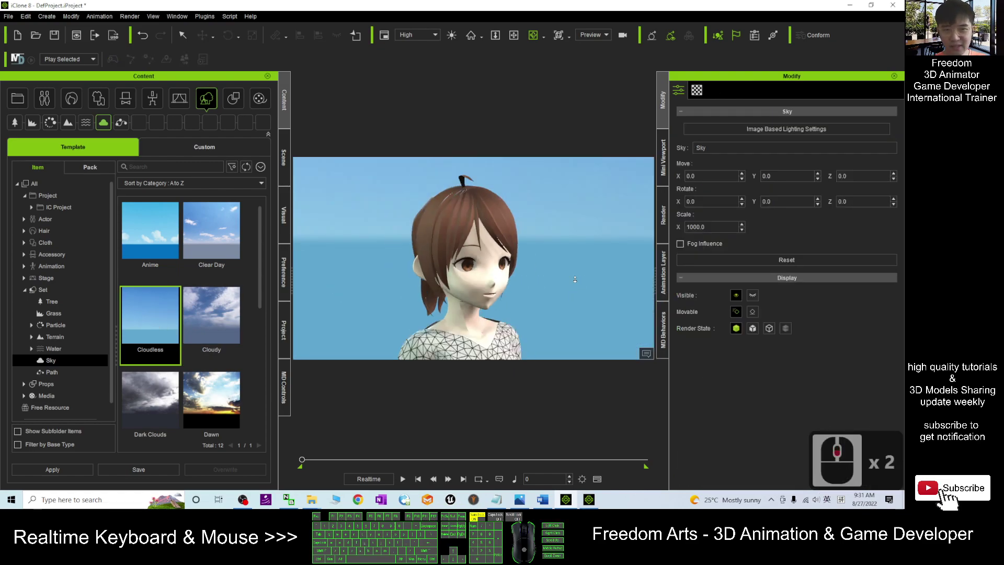
Examine the default shading on the character's face and upper body against the sky from several angles and distances.
key("c")
left_click_drag(578, 282, 523, 273)
scroll(472, 269, "up", 2)
scroll(473, 269, "down", 2)
key("x")
key("c")
key("x")
key("c")
left_click_drag(523, 273, 498, 274)
Enable the Toon Shader in the visual settings and check the character's face up close.
left_click(286, 217)
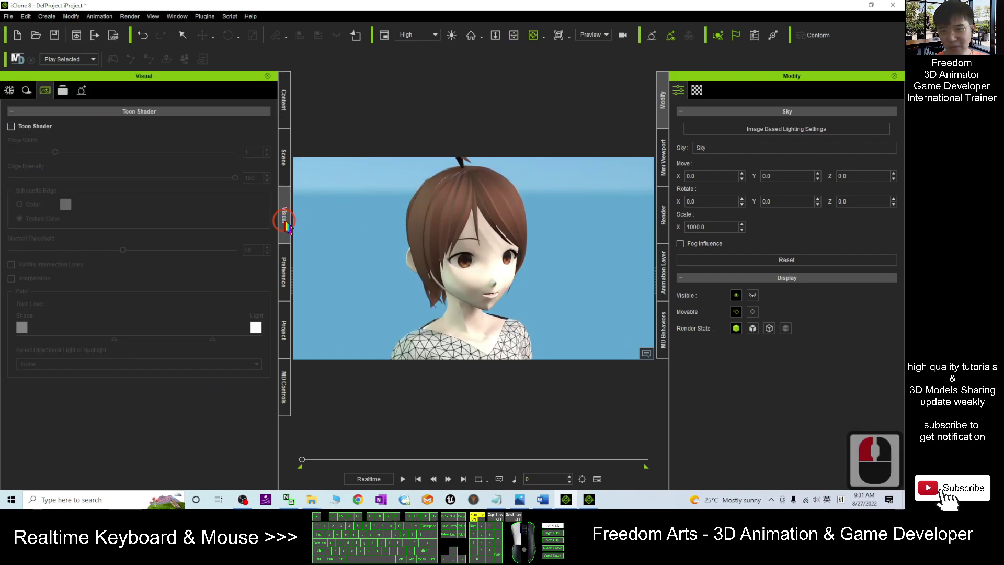
left_click(11, 127)
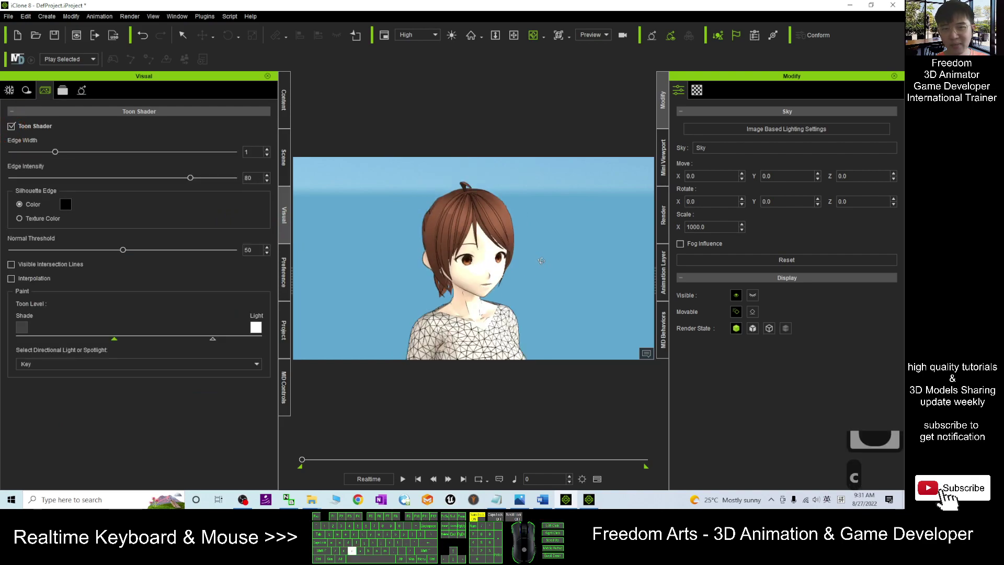
scroll(514, 269, "up", 2)
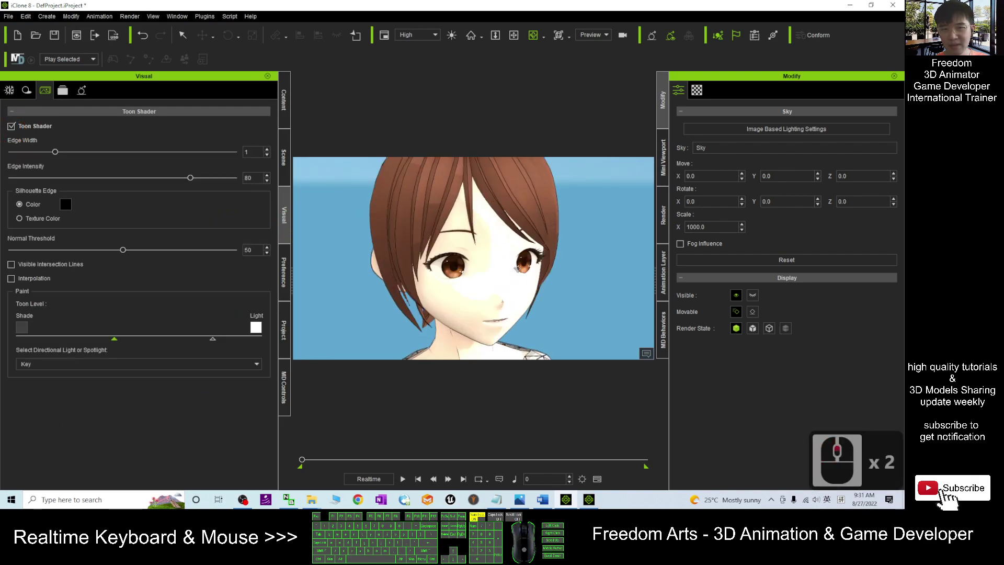
scroll(515, 270, "down", 2)
key("c")
mouse_move(464, 275)
left_mouse_down()
mouse_move(619, 278)
mouse_move(330, 280)
mouse_move(474, 281)
left_mouse_up()
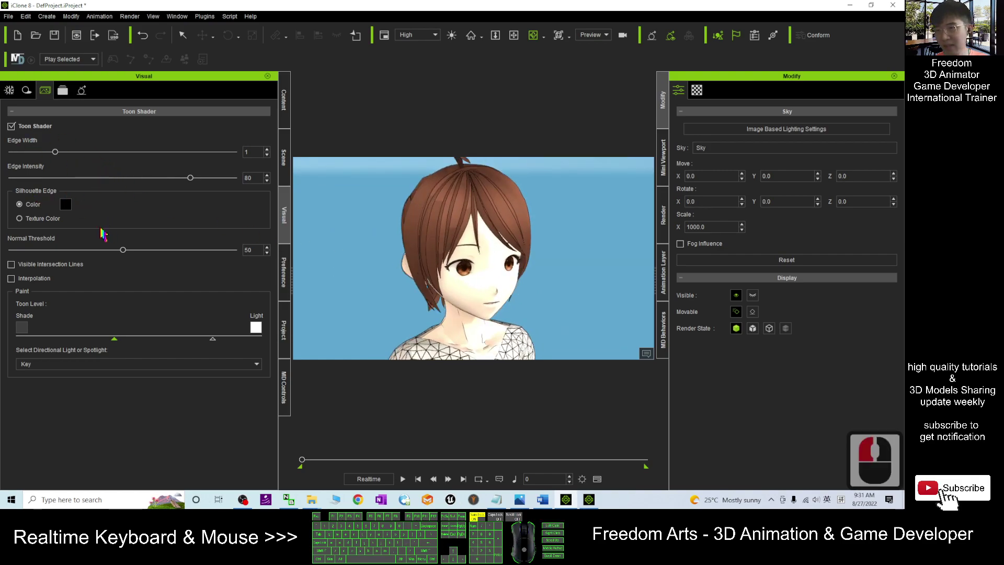
Try Texture Color for the toon silhouette edge, and return the edge to the black Color option.
left_click(19, 218)
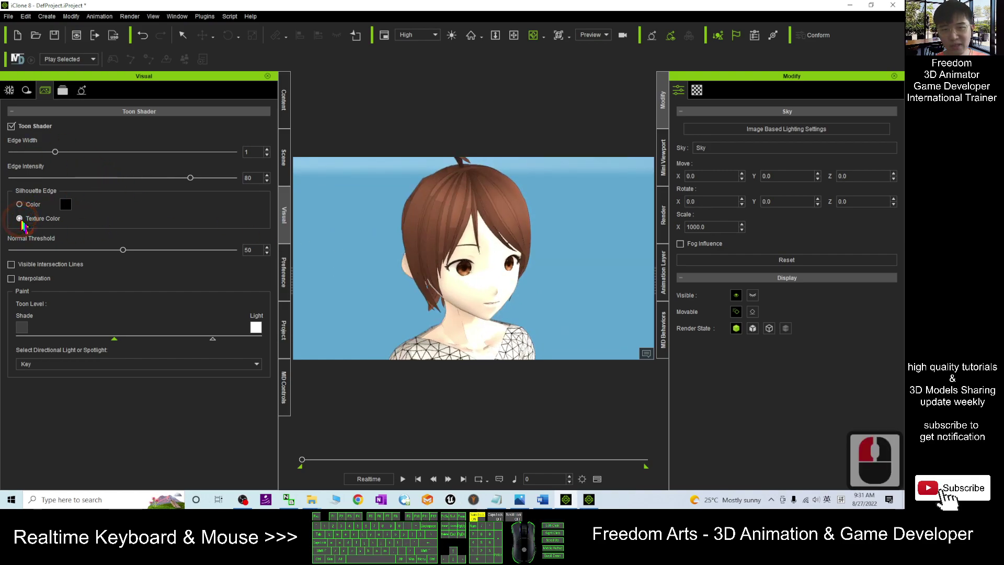
left_click(20, 204)
left_click(510, 285)
Examine the toon outlines and shading on the character's head and body from several angles and distances.
left_click_drag(510, 285, 471, 320)
key("c")
scroll(536, 270, "down", 2)
key("x")
left_click_drag(545, 313, 524, 238)
scroll(536, 270, "down", 9)
key("c")
left_click_drag(524, 238, 475, 238)
scroll(511, 298, "up", 4)
scroll(510, 298, "up", 5)
key("x")
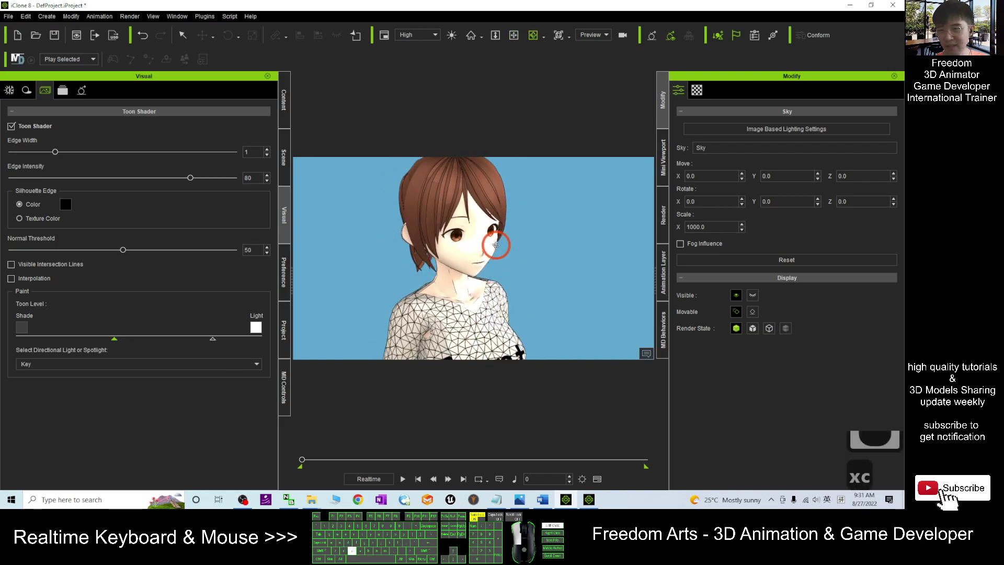
Set the Toon Shader's directional light or spotlight to None.
left_click(43, 365)
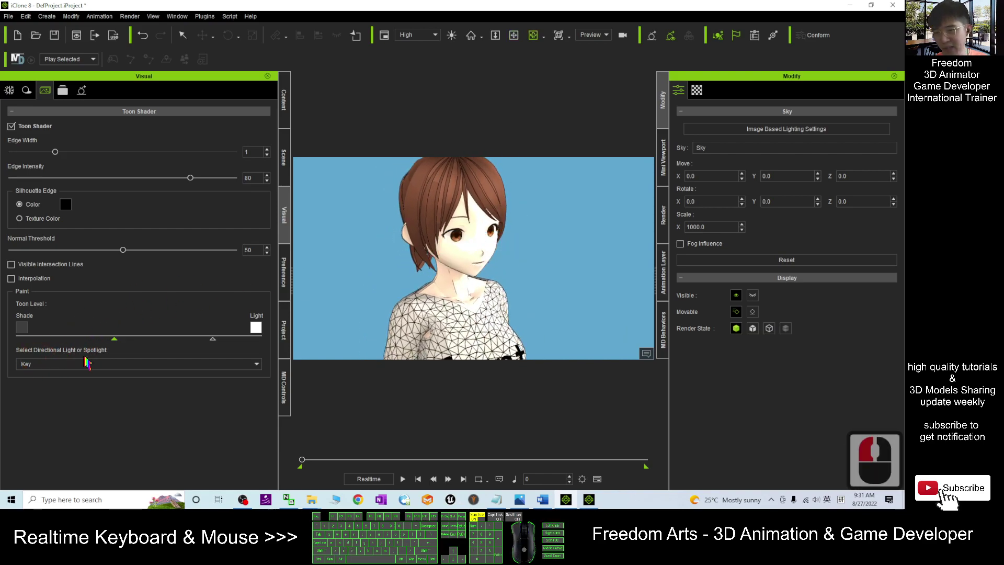
left_click(67, 365)
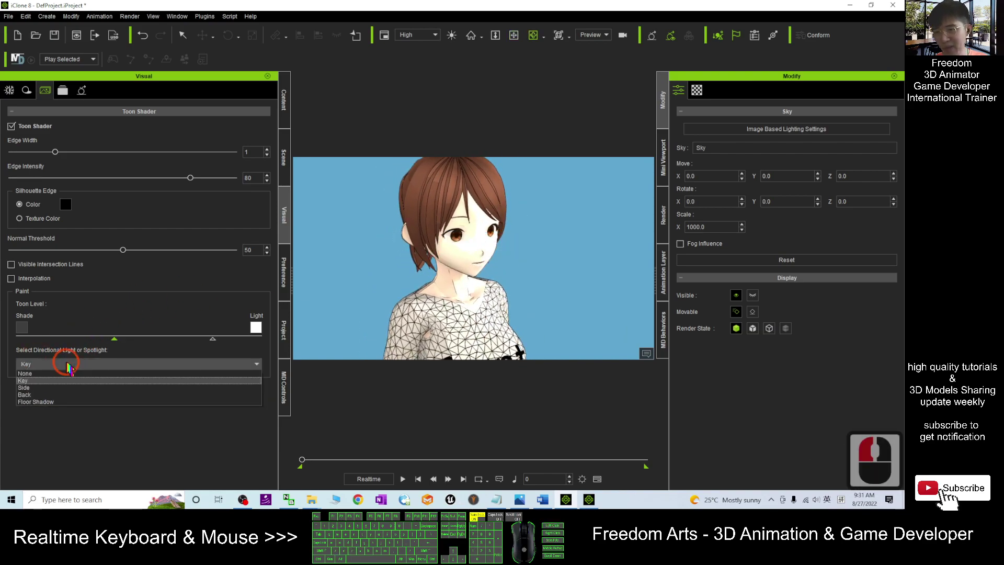
left_click(33, 373)
key("c")
left_click_drag(504, 328, 40, 283)
key("c")
left_click_drag(487, 240, 260, 239)
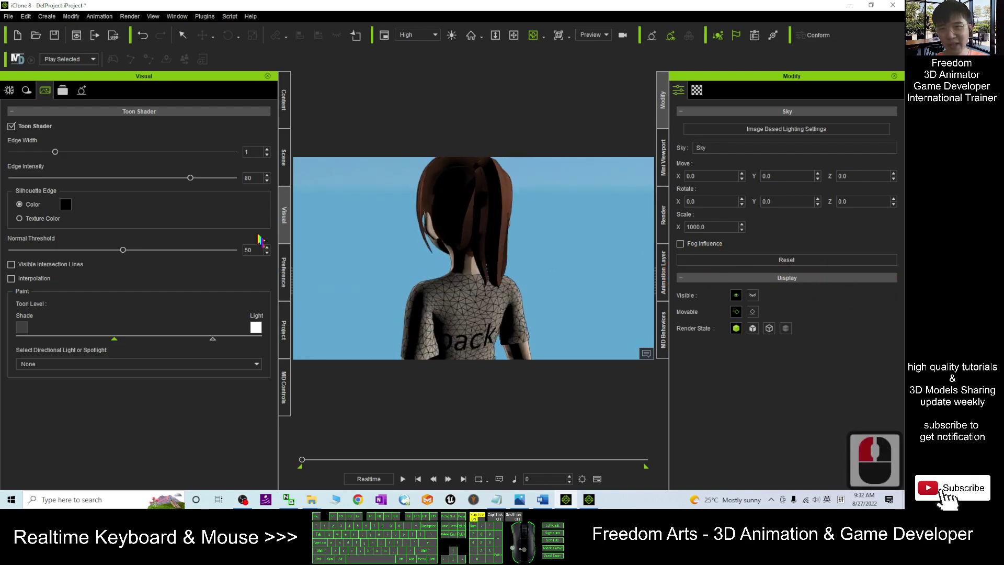
Turn off the Key, Side, Back and Floor Shadow lights in the scene list.
left_click(285, 156)
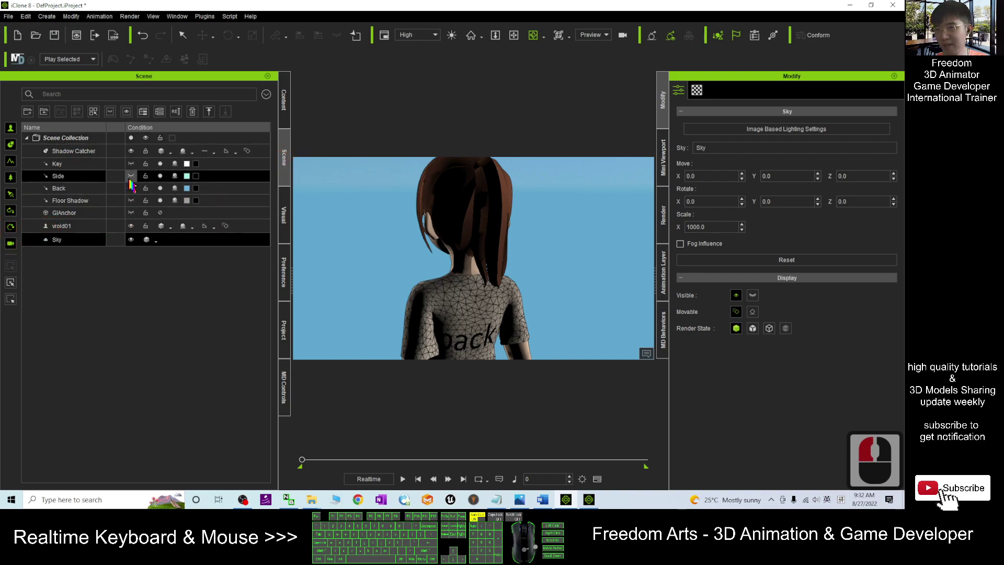
left_click(11, 194)
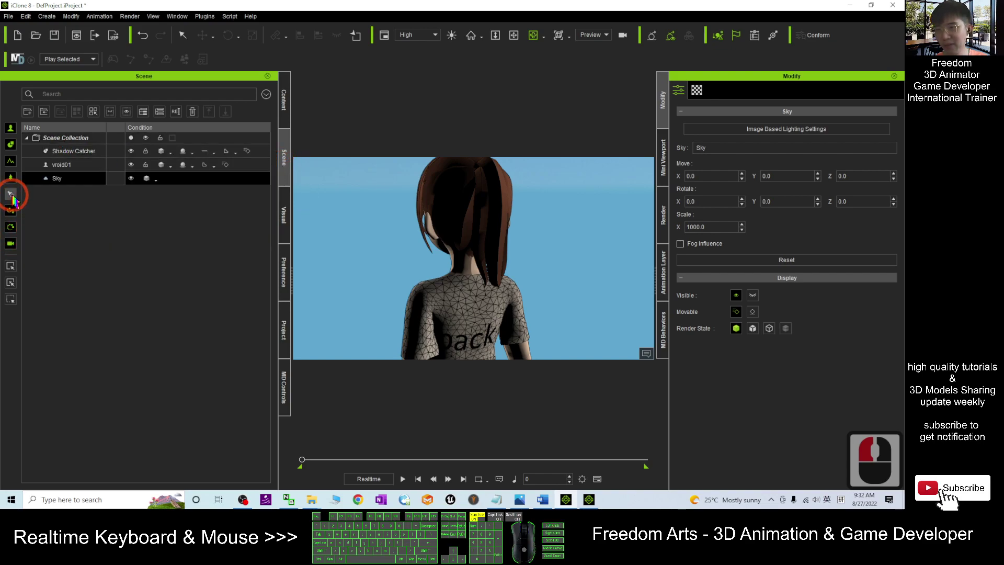
left_click(10, 194)
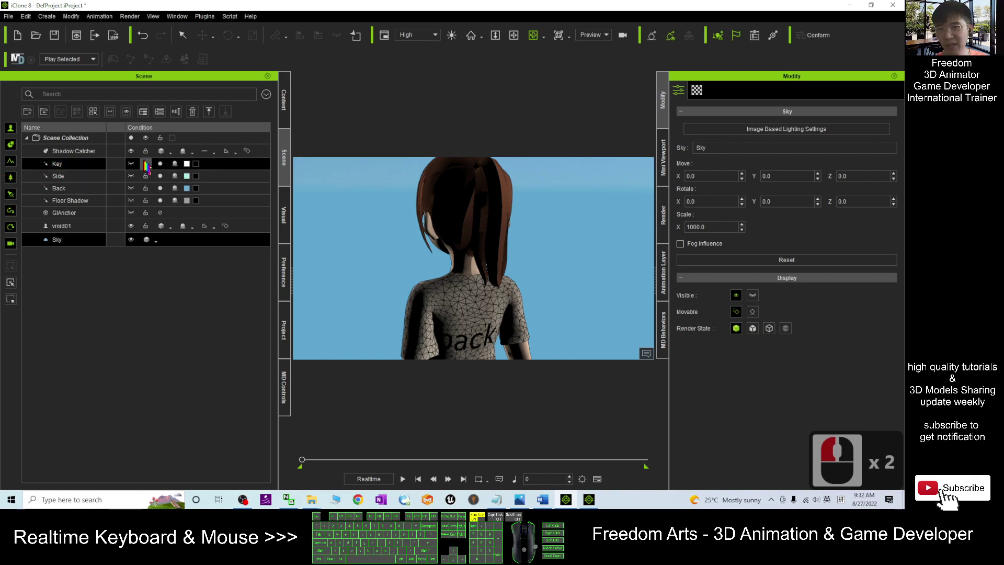
left_click(160, 164)
left_click(160, 176)
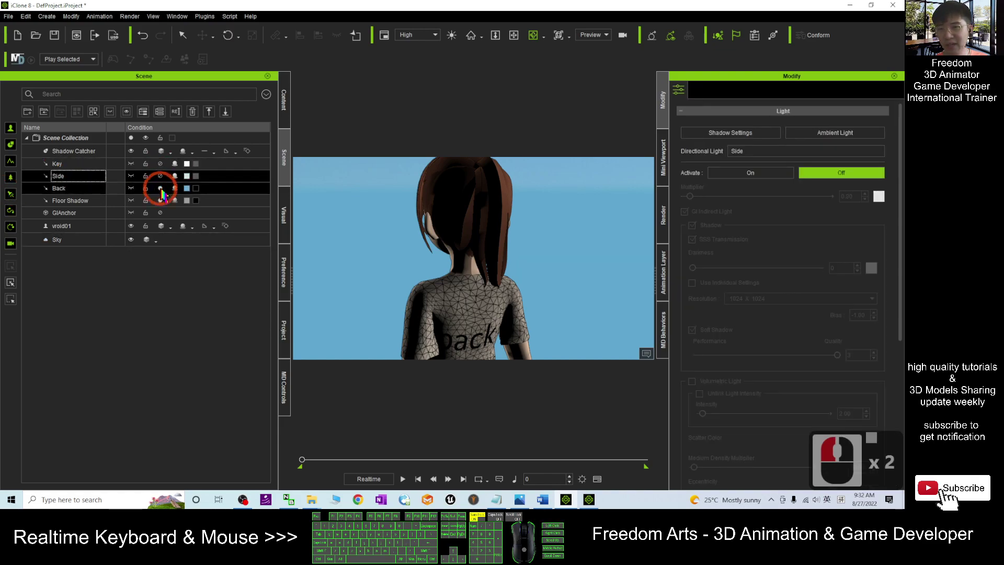
left_click(160, 188)
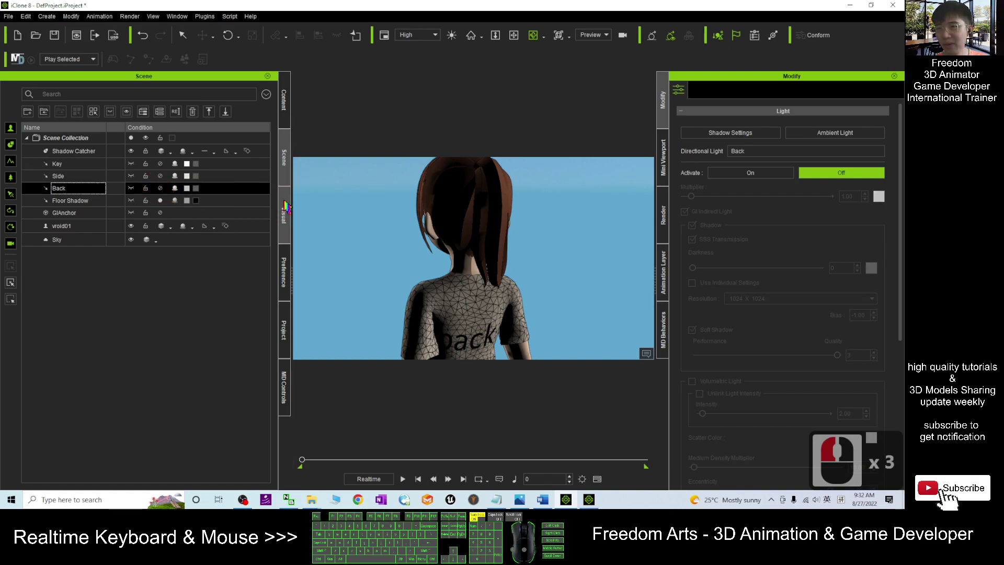
left_click(160, 200)
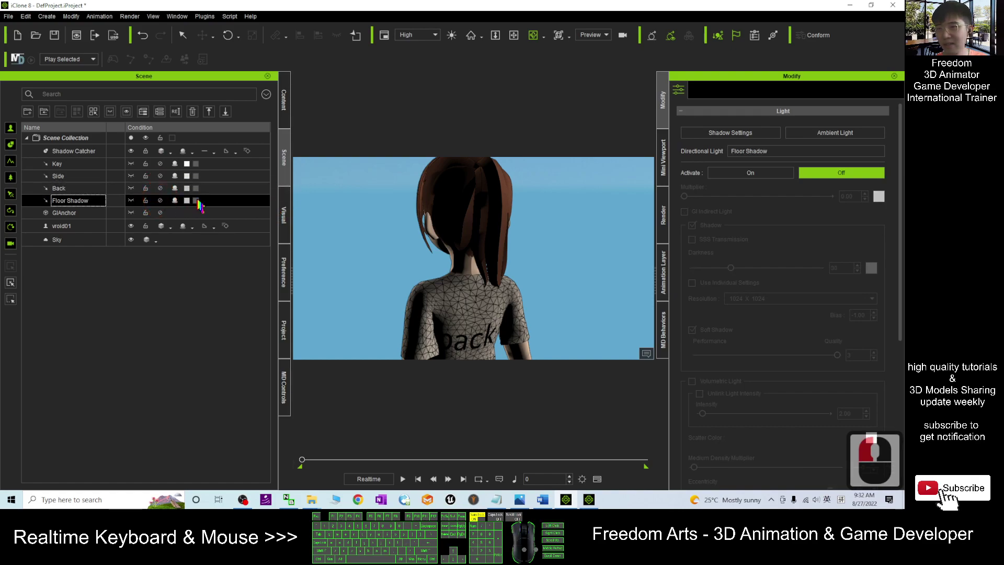
Examine the toon-shaded character from the front and the sides with all directional lights off.
key("c")
key("c")
key("c")
key("c")
key("c")
key("c")
key("c")
key("c")
key("c")
key("c")
key("c")
key("c")
key("c")
key("c")
key("c")
key("c")
key("c")
key("c")
key("c")
key("c")
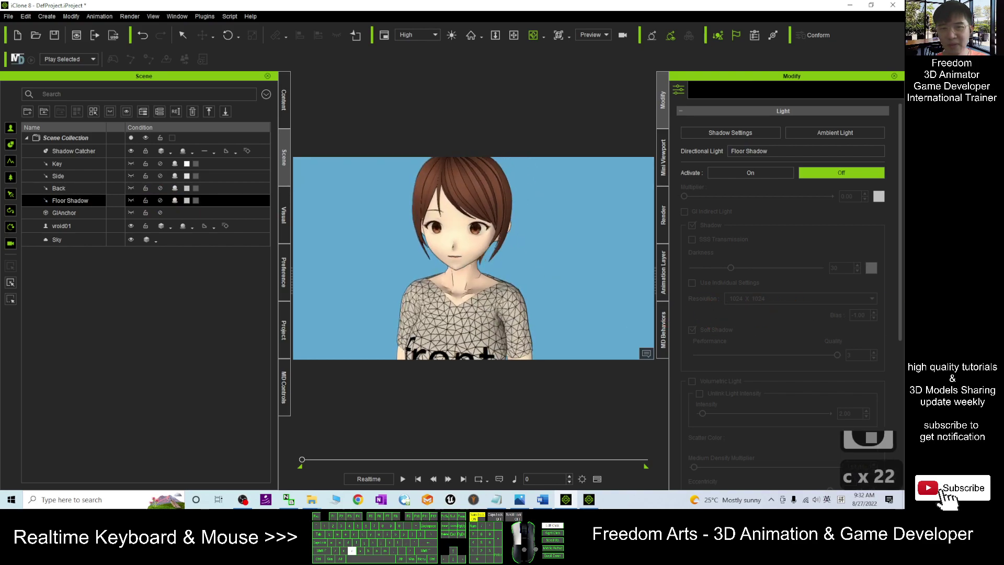
left_click_drag(244, 278, 795, 300)
left_click(158, 199)
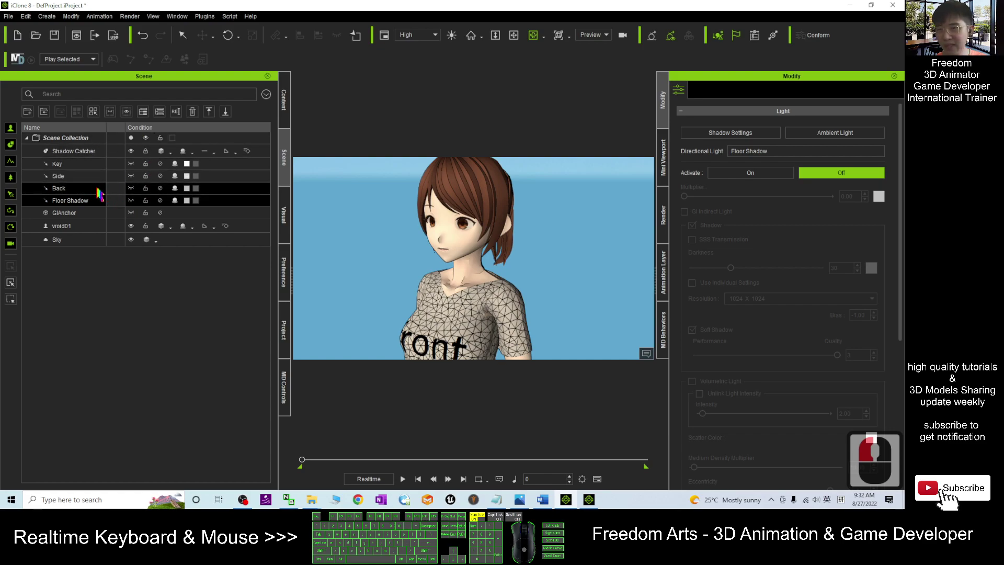
Toggle Image Based Lighting off and on to compare its effect on the character, leaving Activate IBL off.
left_click(284, 220)
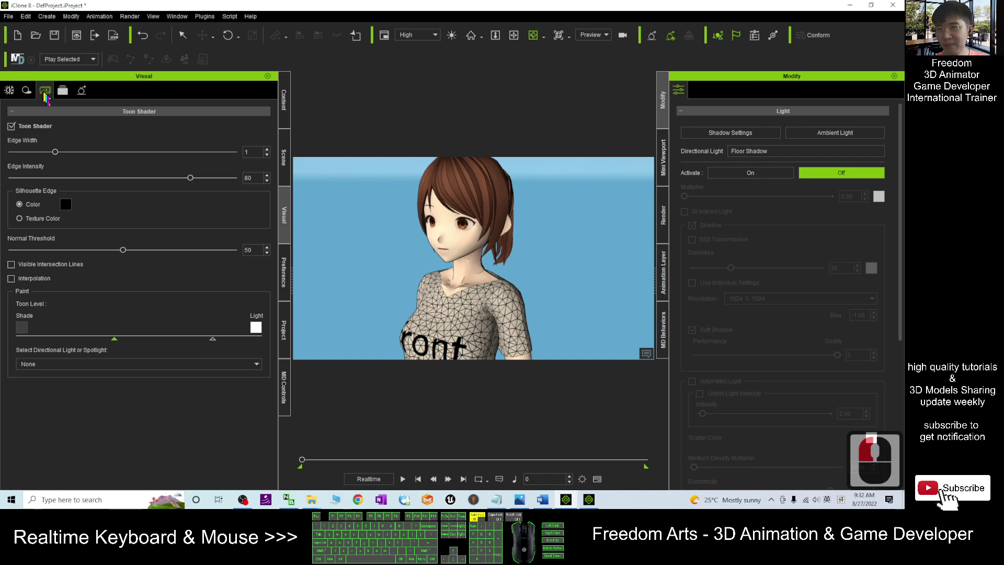
double_click(10, 92)
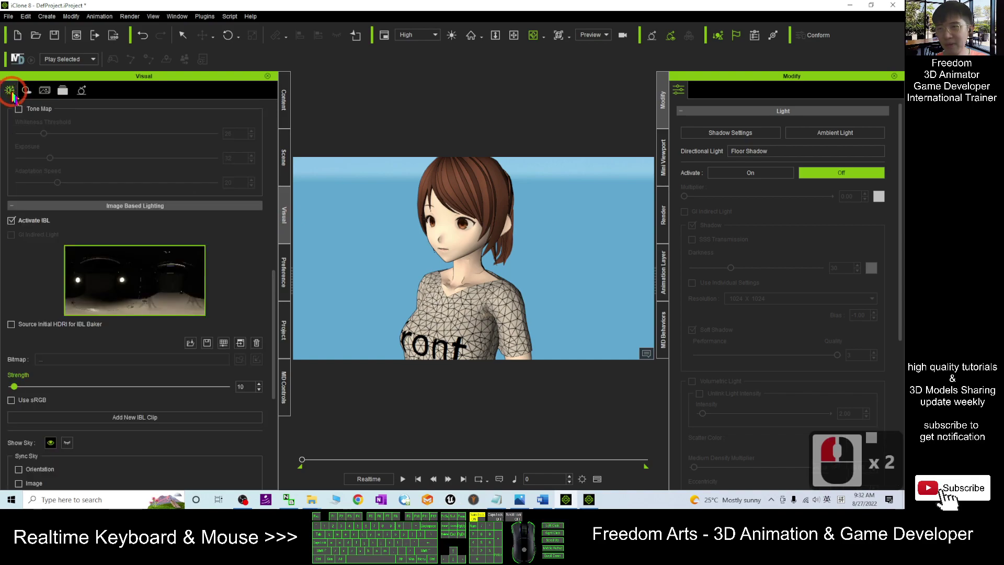
left_click(11, 220)
left_click(11, 221)
left_click(11, 220)
left_click(11, 221)
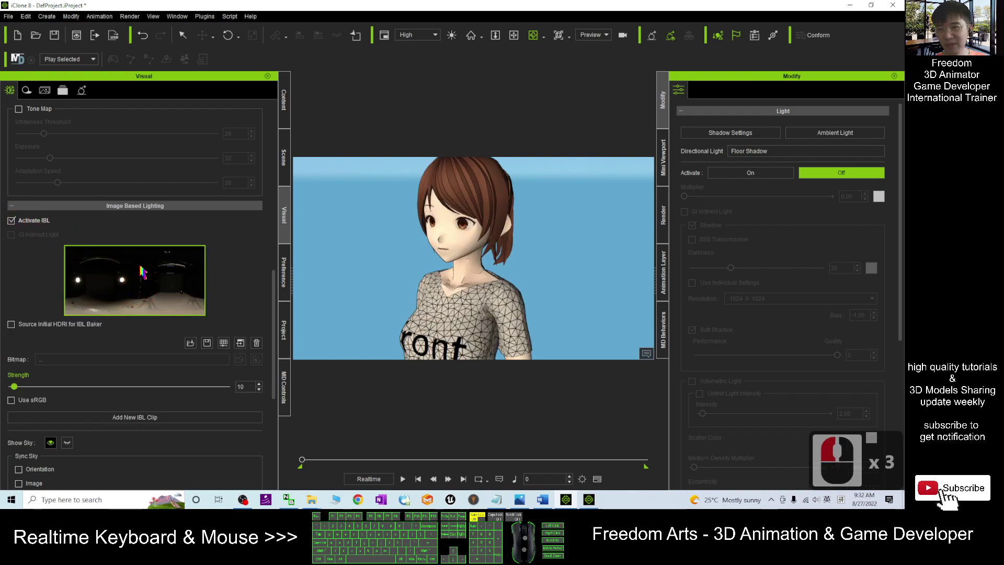
left_click(11, 221)
left_click(414, 212)
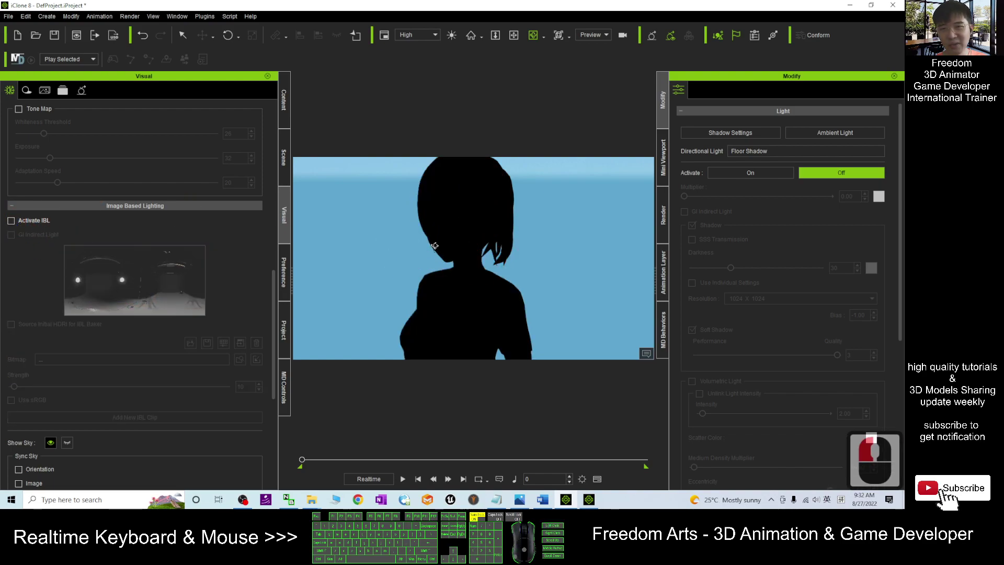
Turn the Floor Shadow, Back, Side and Key lights back on in the scene list.
left_click(284, 159)
left_click(141, 200)
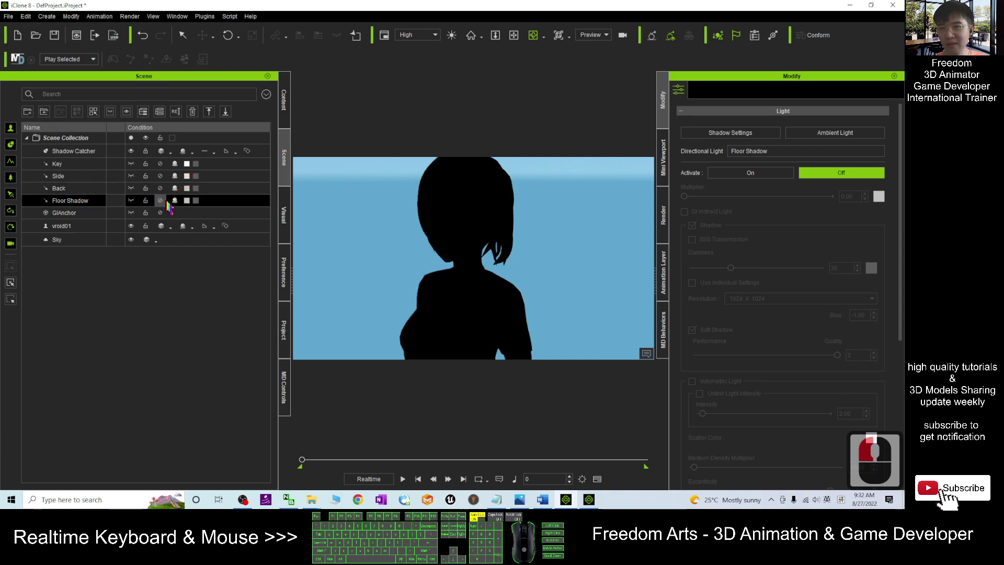
left_click(160, 201)
left_click(160, 188)
left_click(160, 176)
left_click(160, 164)
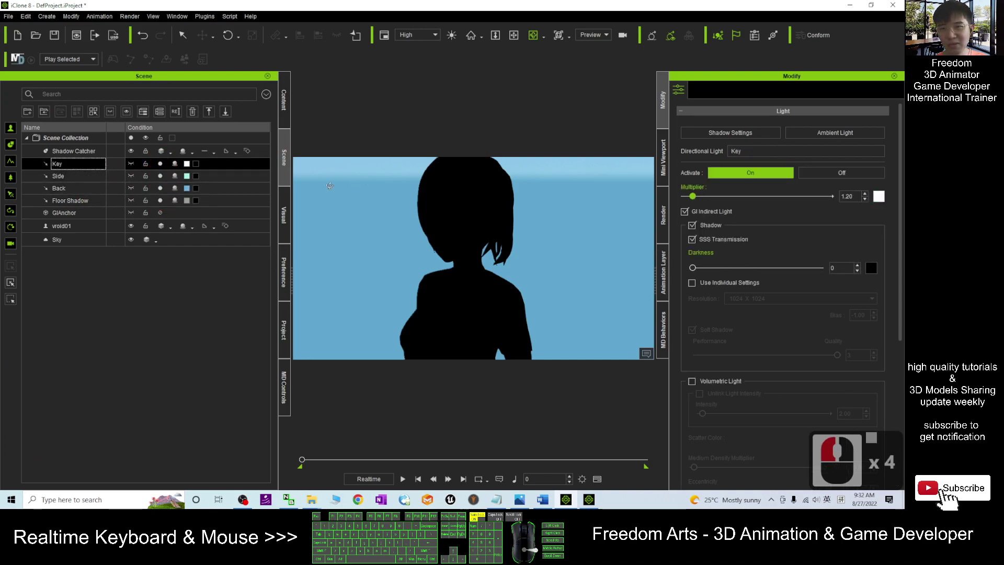
Set the Toon Shader's directional light to Key and check the shading on the character.
left_click(285, 221)
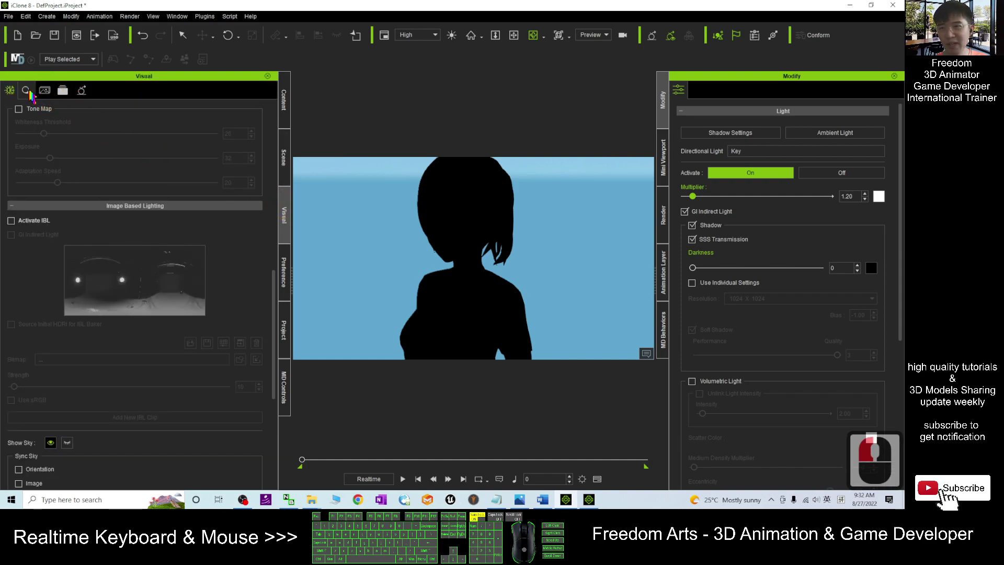
left_click(45, 92)
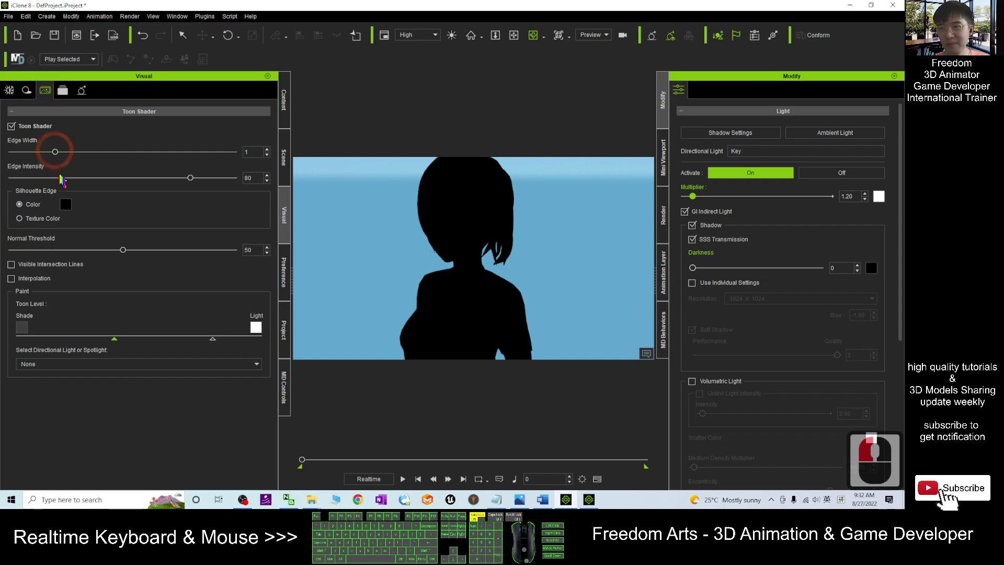
left_click(38, 366)
left_click(32, 375)
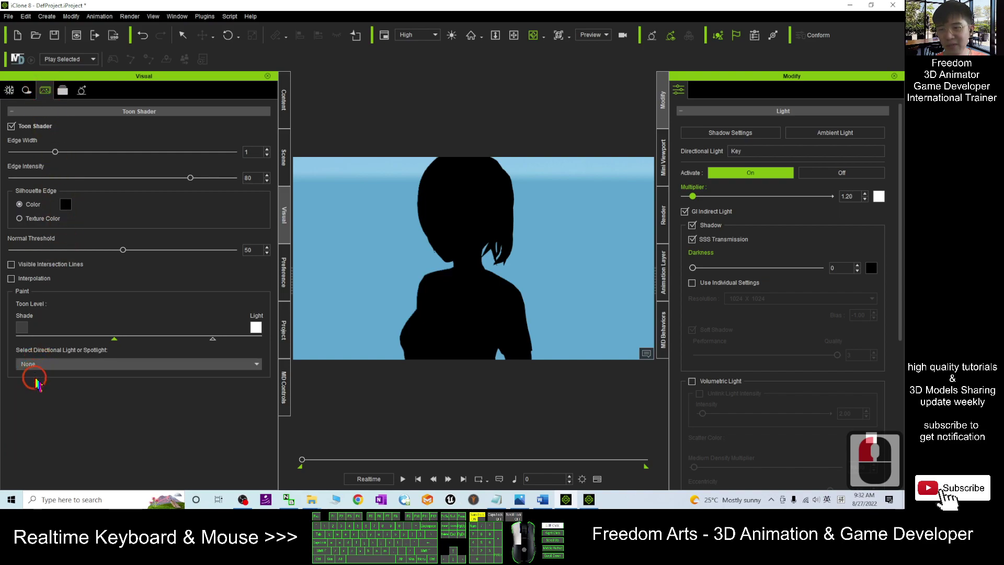
right_click_drag(480, 313, 449, 290)
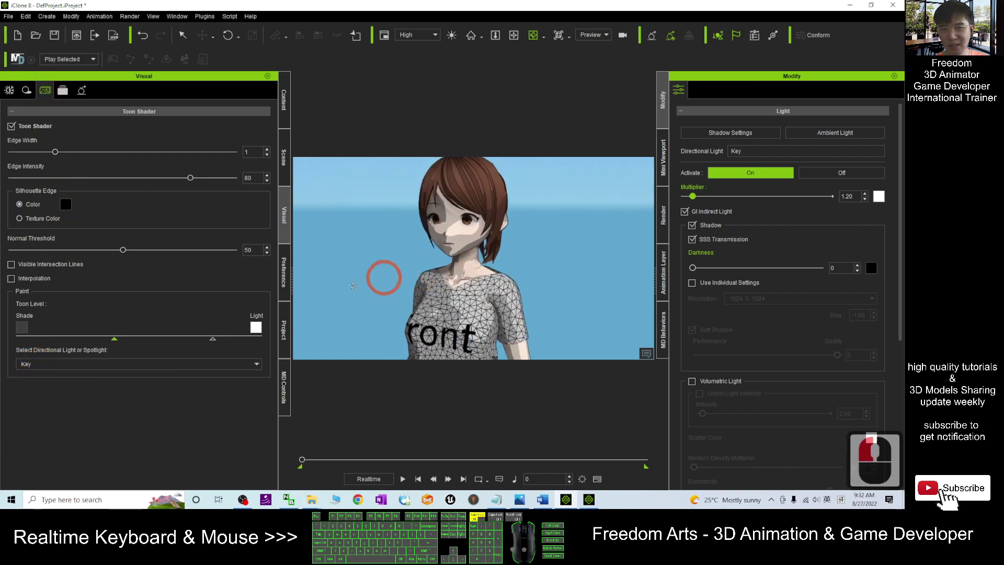
Try Side and Back as the Toon Shader's directional light, and set it back to None.
left_click(45, 364)
left_click(38, 387)
left_click(54, 365)
left_click(24, 395)
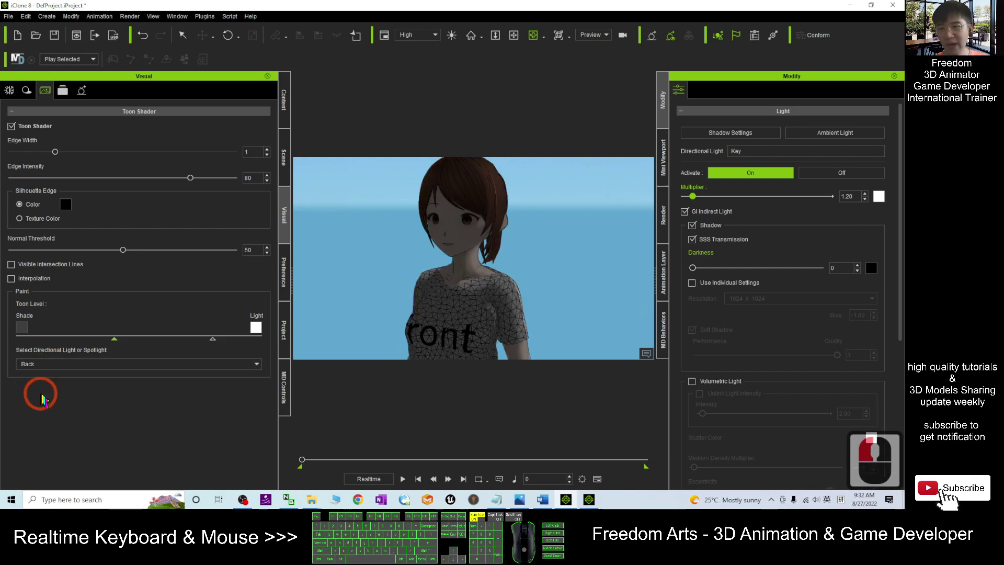
left_click(52, 365)
left_click(34, 374)
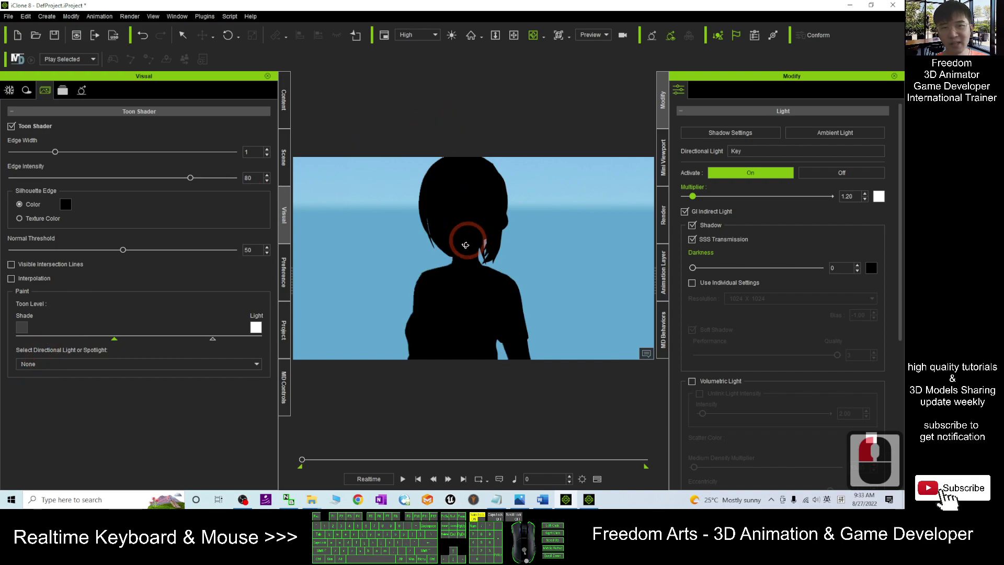
Reactivate Image Based Lighting for the scene.
key("c")
left_click_drag(466, 246, 410, 259)
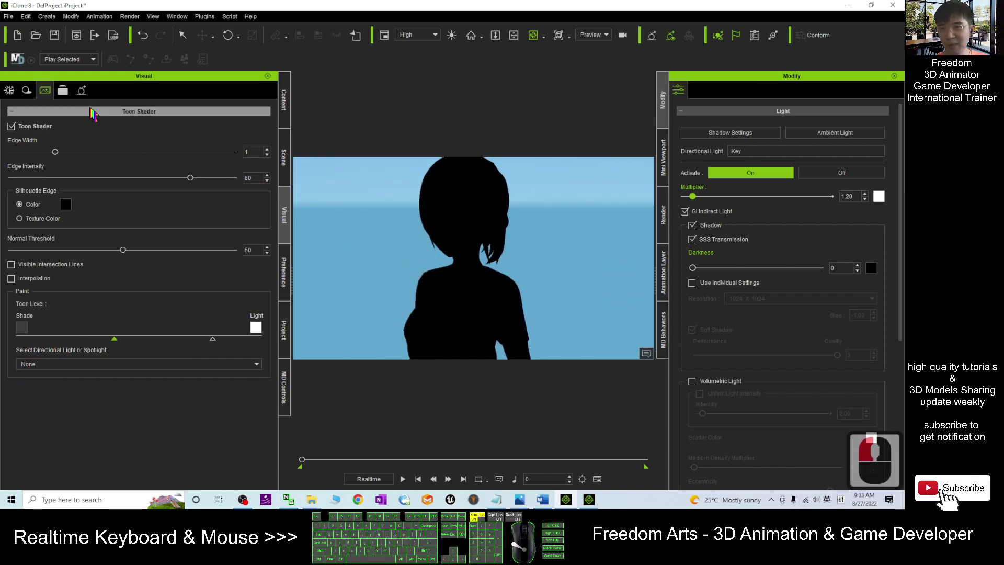
left_click(8, 90)
left_click(11, 221)
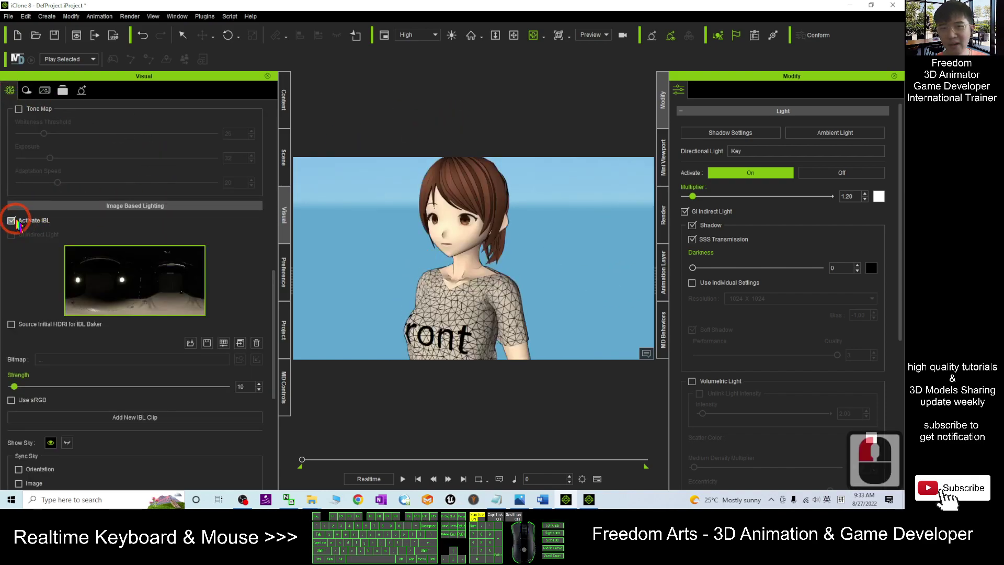
Examine the character's image-based lighting shading from the front and the back.
key("x")
left_click_drag(468, 313, 221, 325)
key("c")
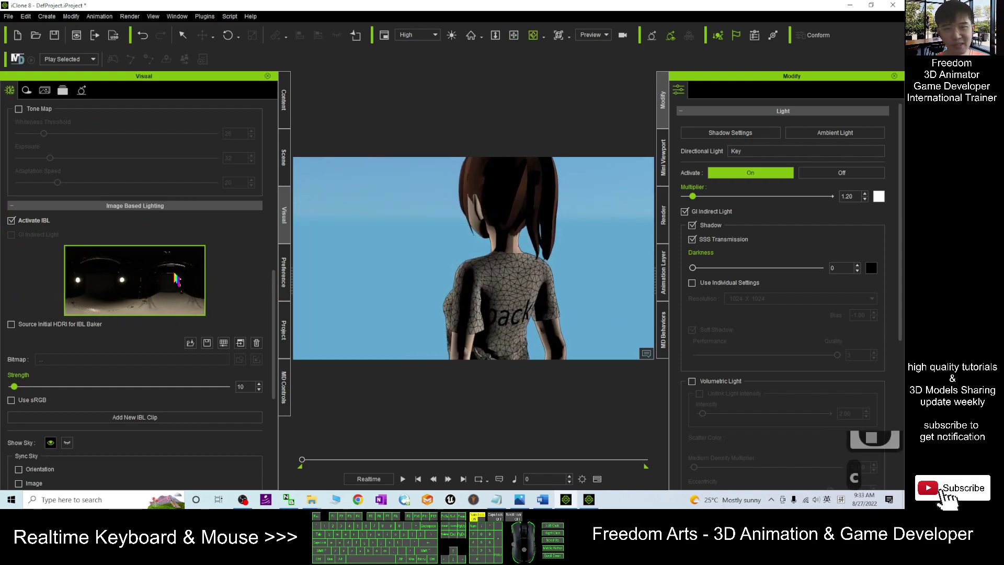
left_click_drag(178, 282, 147, 272)
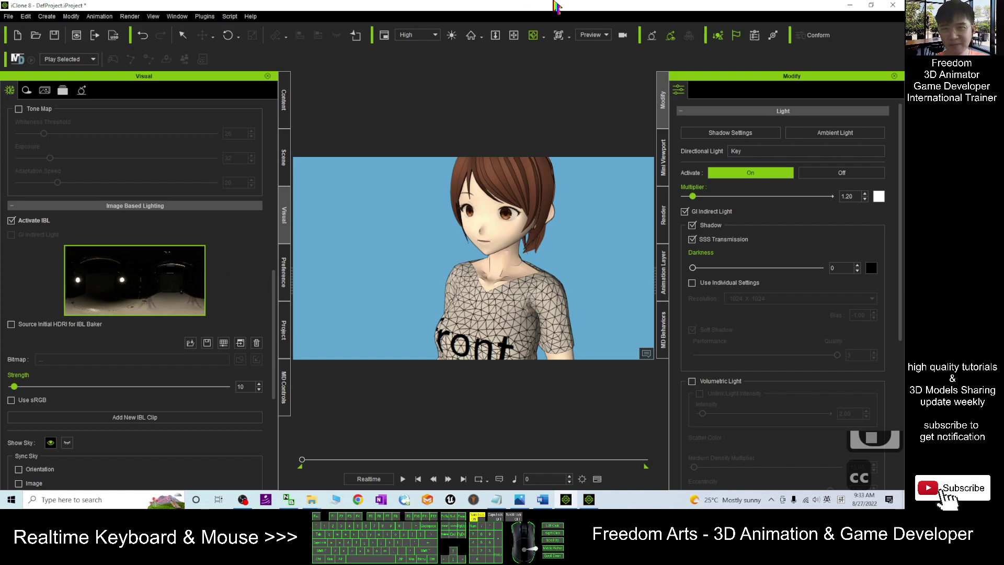
mouse_move(475, 2)
left_mouse_down()
mouse_move(471, 54)
mouse_move(455, 1)
left_mouse_up()
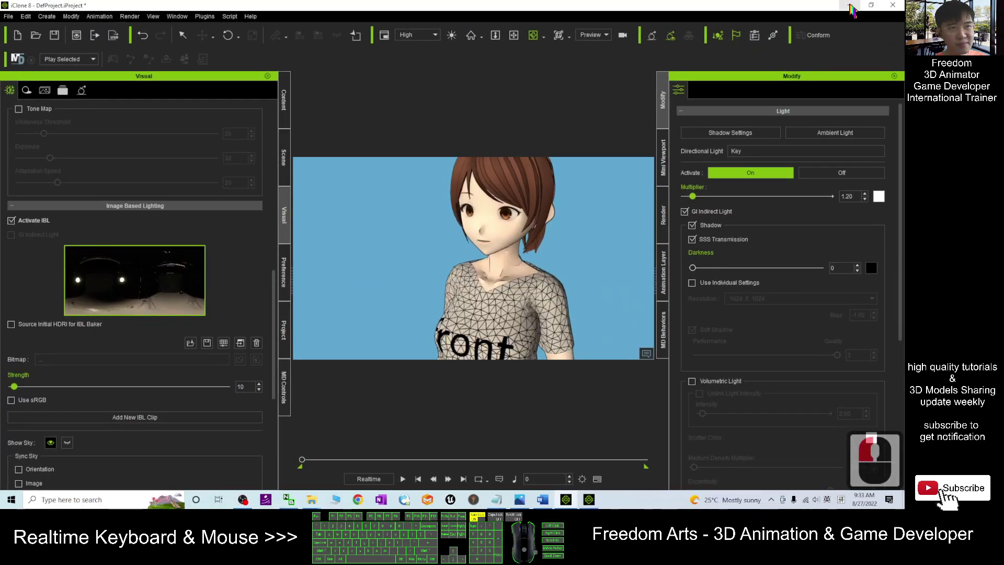
Minimize all open windows to reach the desktop and open Paint in a smaller window.
left_click(850, 5)
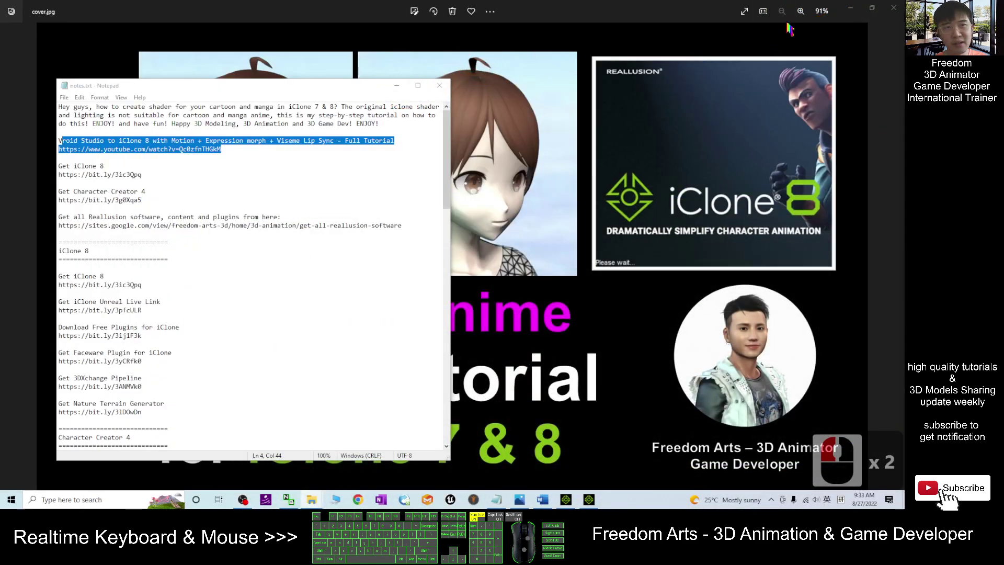
left_click(850, 10)
left_click(395, 87)
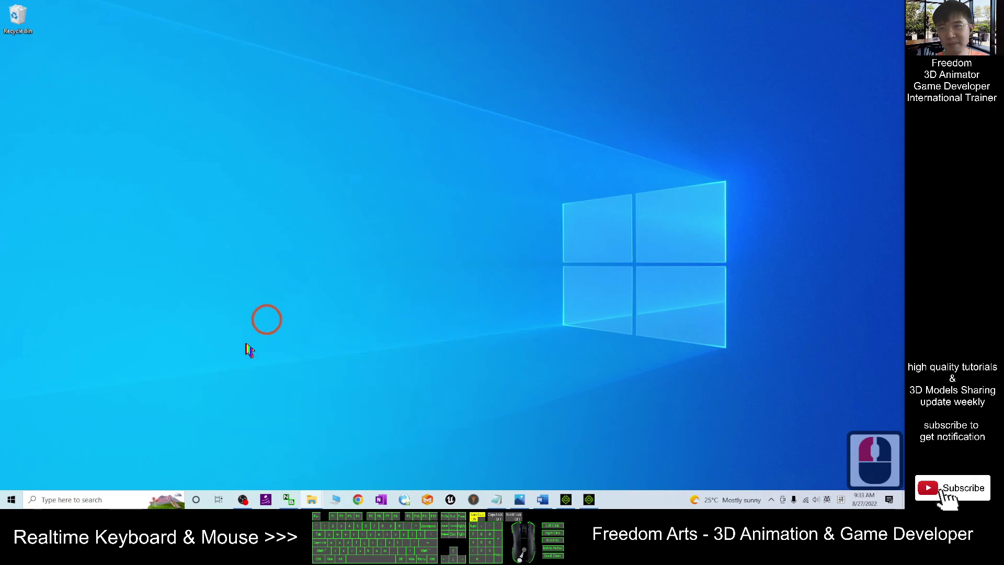
left_click(90, 502)
type("paint")
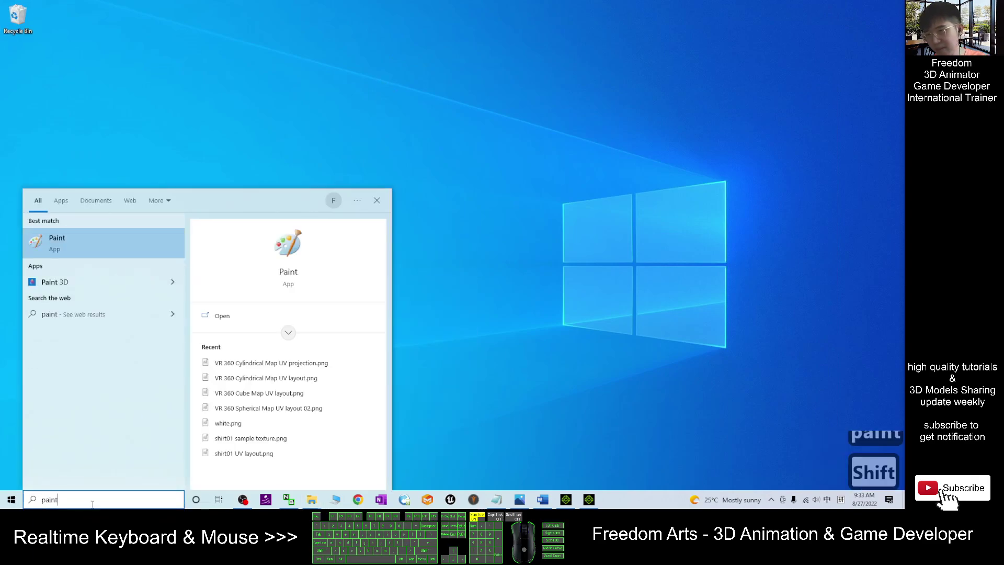
left_click(102, 242)
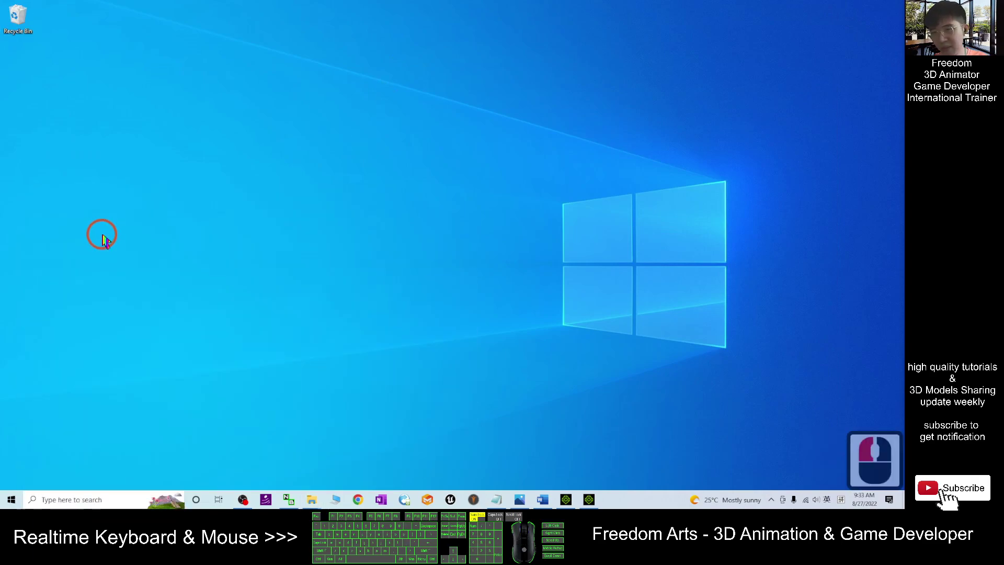
left_click_drag(316, 16, 517, 57)
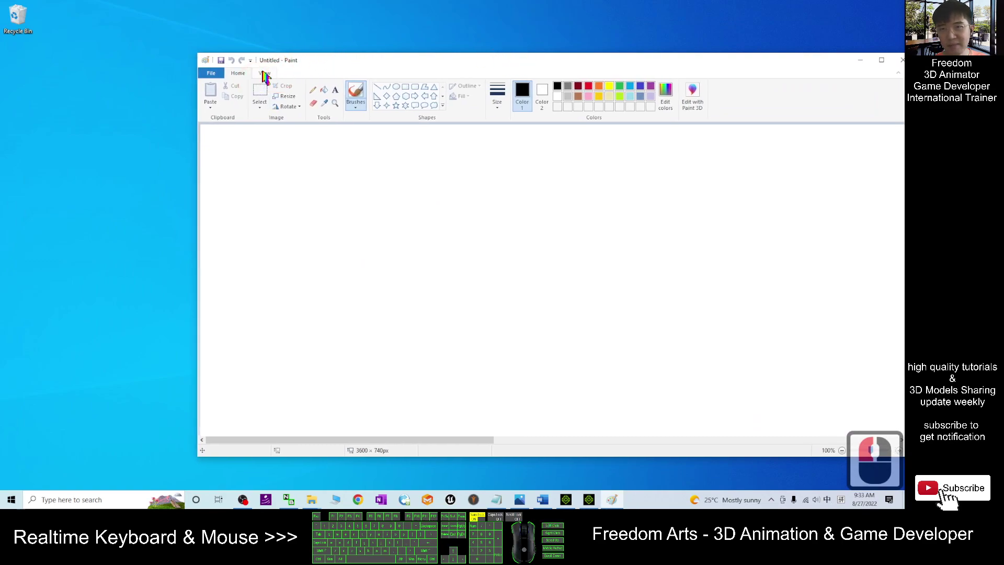
Resize the blank canvas to 1024 × 1024 pixels without maintaining the aspect ratio.
left_click(290, 97)
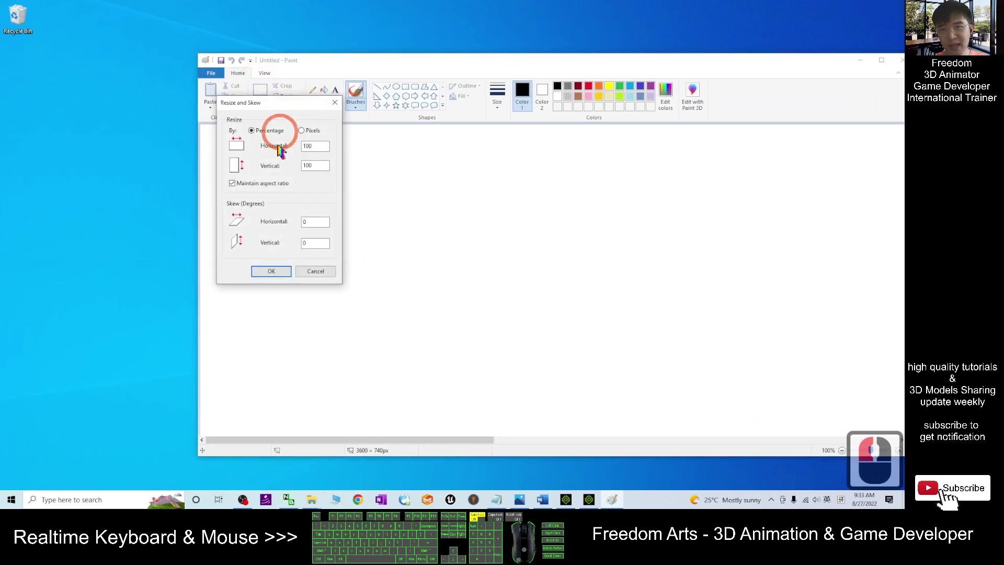
left_click_drag(321, 147, 250, 179)
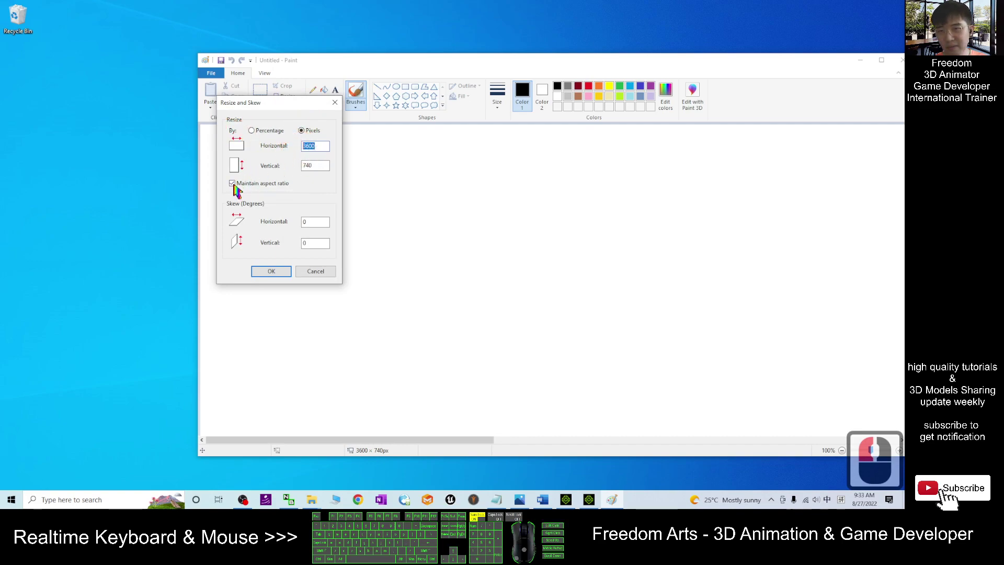
left_click(233, 184)
left_click_drag(327, 147, 213, 127)
type("1024")
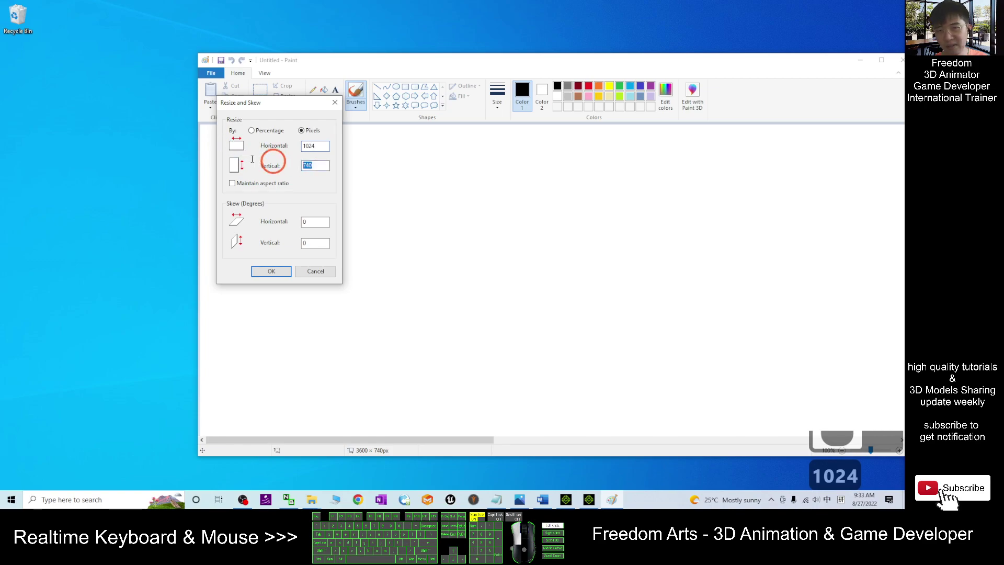
type("1024")
key("Return")
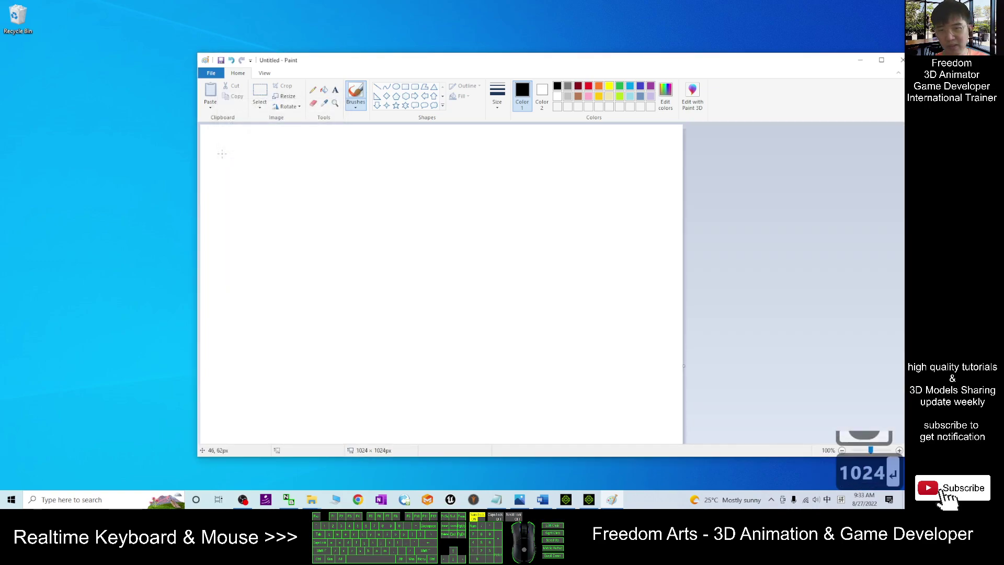
Save the blank canvas to the Desktop as a PNG file named white.
scroll(604, 250, "down", 9)
scroll(591, 274, "up", 5)
scroll(534, 218, "down", 2, "ctrl")
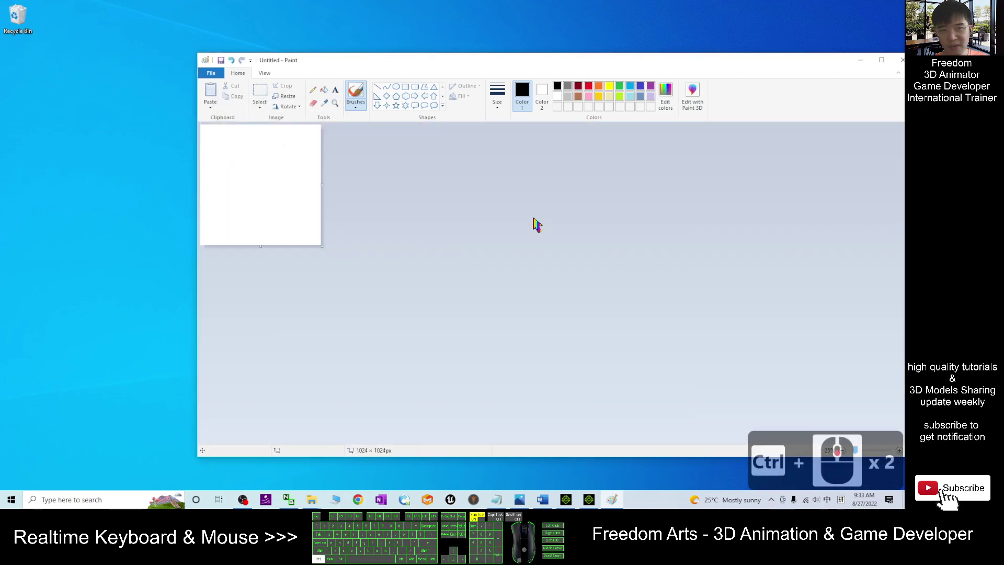
scroll(303, 219, "up", 1, "ctrl")
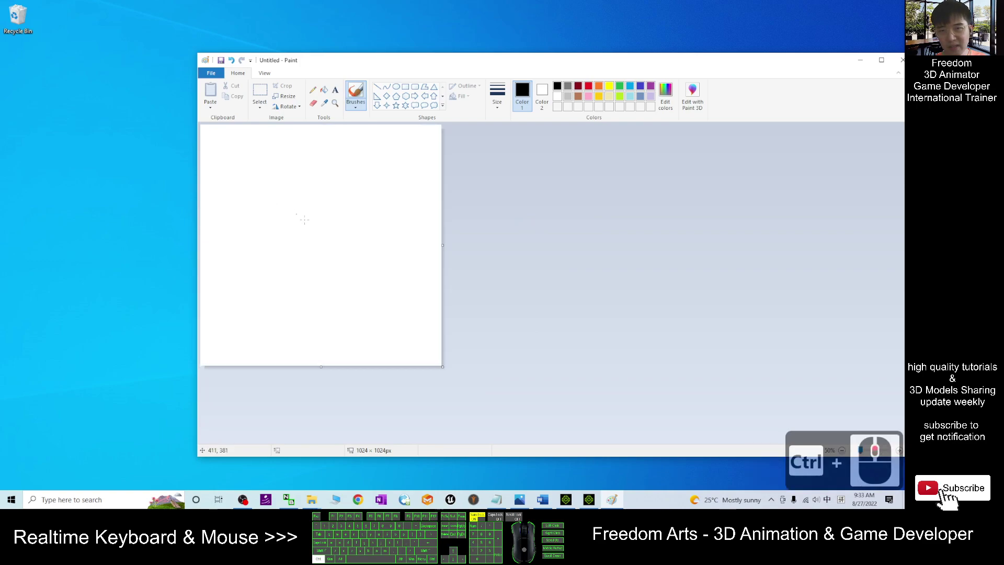
left_click(217, 76)
left_click(224, 149)
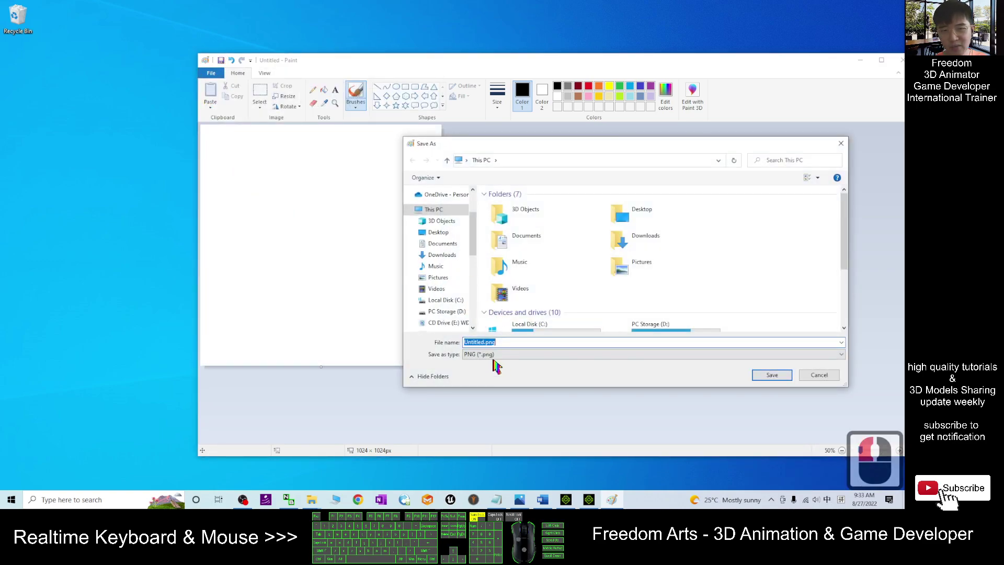
left_click(438, 232)
left_click(506, 219)
left_click(498, 353)
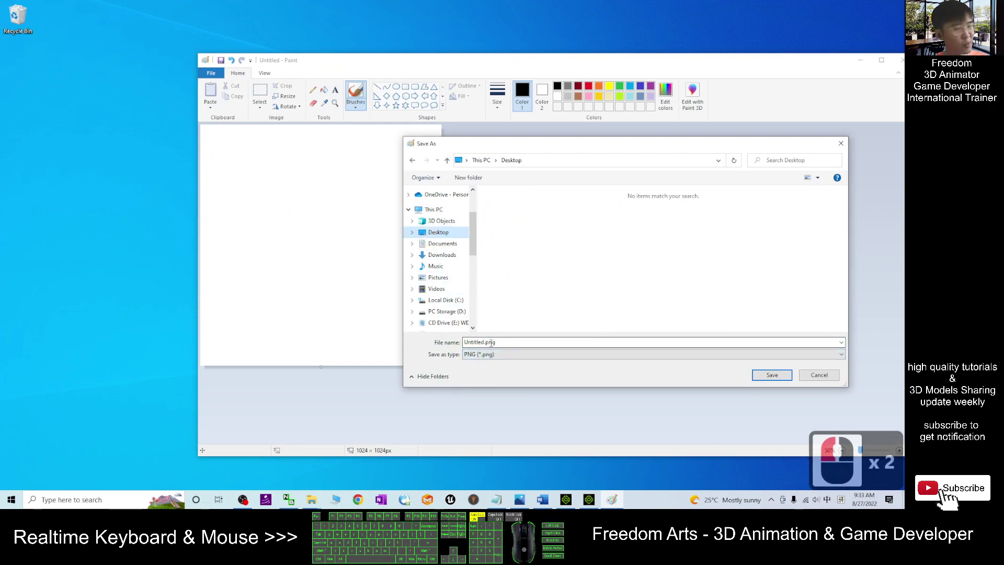
left_click(519, 344)
type("white")
key("shift")
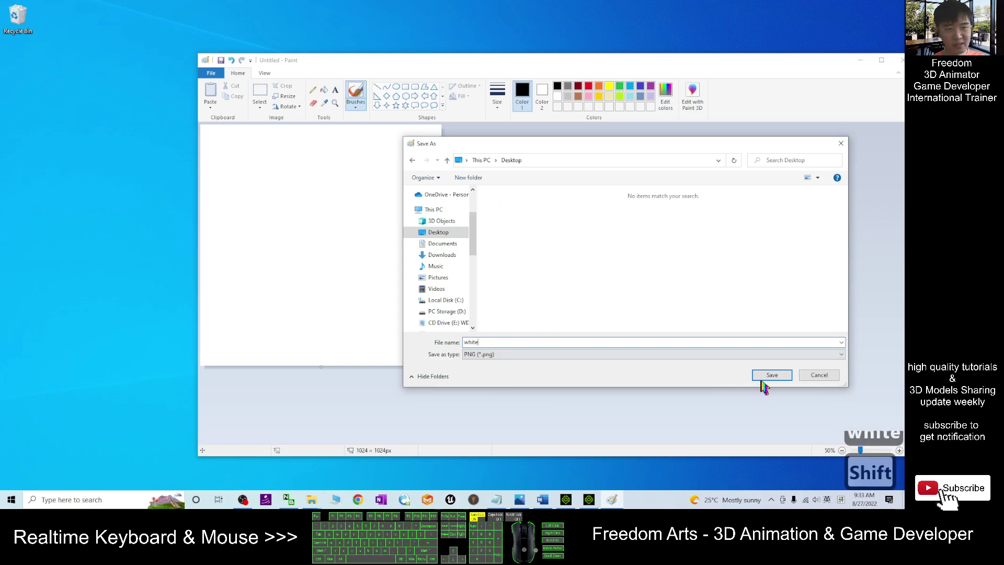
left_click(769, 376)
Switch to iClone 8 and load the white image from the desktop as the Image Based Lighting map.
left_click(258, 191)
left_click(22, 73)
left_click_drag(23, 75, 417, 371)
left_click(588, 503)
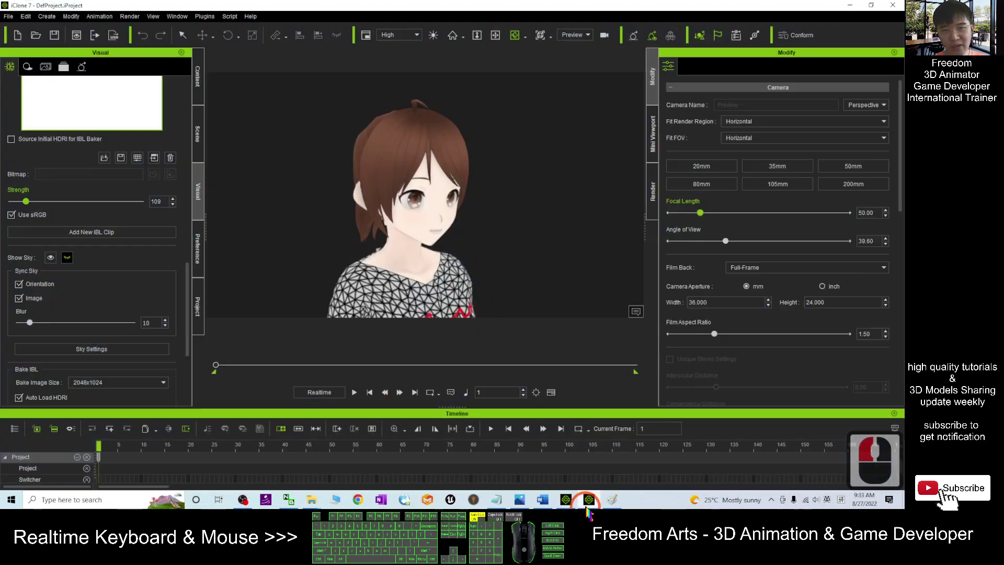
left_click_drag(260, 3, 337, 1)
left_click(849, 5)
left_click(566, 500)
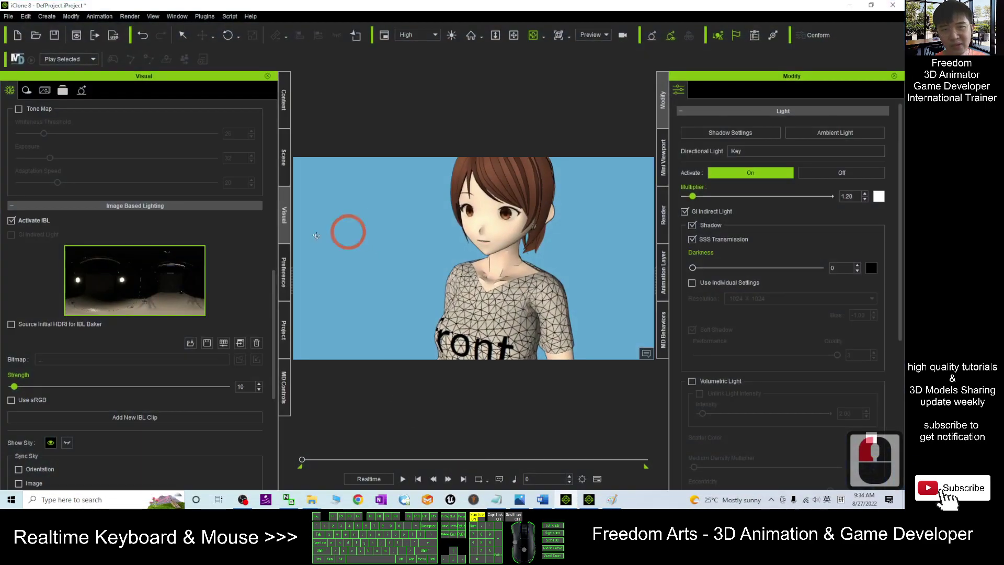
left_click_drag(324, 1, 433, 22)
left_click(87, 59)
left_click_drag(12, 76, 238, 277)
left_click(820, 25)
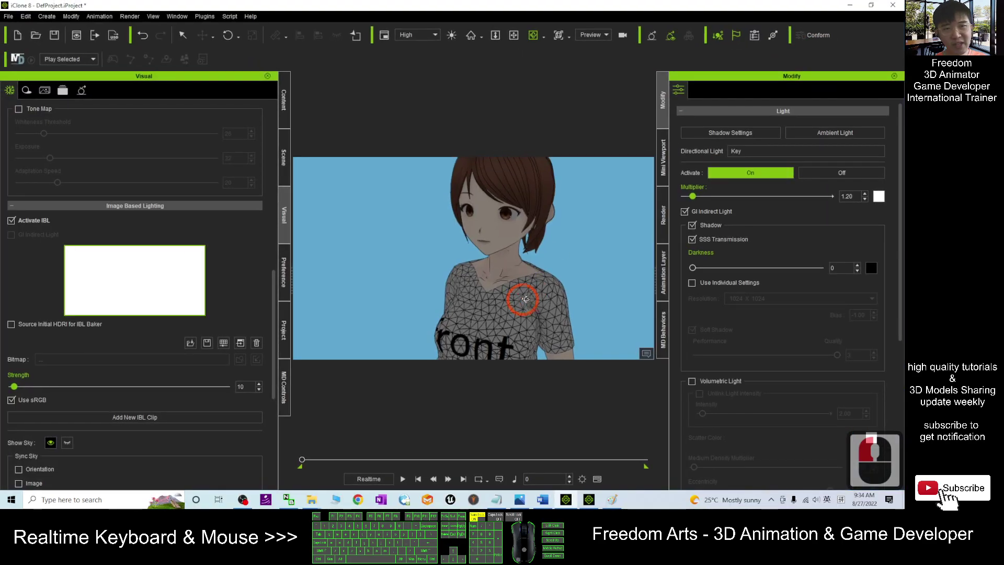
Raise the Image Based Lighting strength to 42 to brighten the character.
right_click_drag(525, 296, 572, 217)
key("c")
left_click_drag(584, 253, 507, 314)
left_click_drag(15, 387, 25, 396)
Examine the flat shading on the character's full body and face from several angles and distances.
scroll(448, 328, "down", 8)
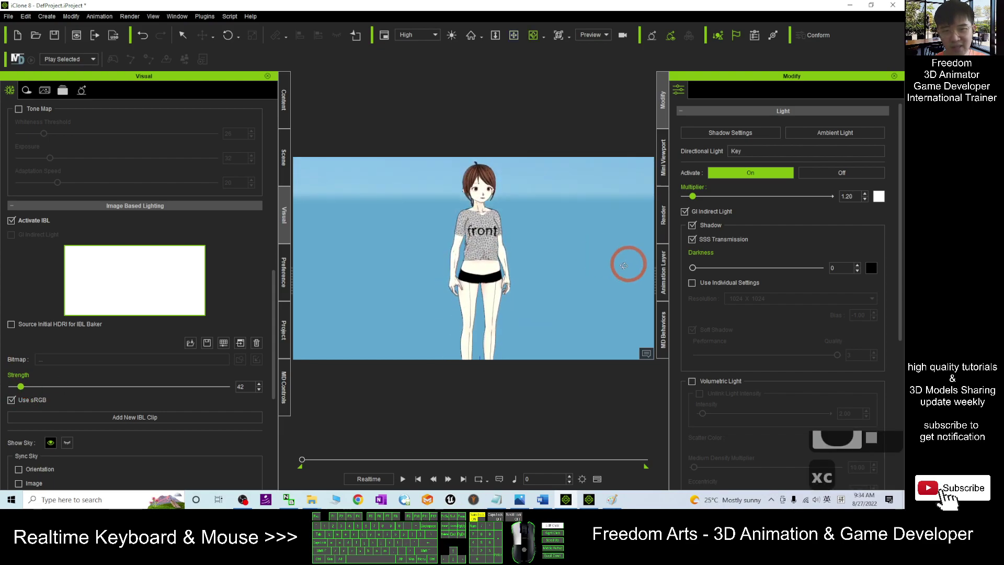
left_click_drag(624, 266, 617, 280)
key("x")
key("c")
left_click_drag(585, 246, 626, 248)
scroll(626, 249, "up", 8)
key("x")
left_click_drag(429, 238, 471, 273)
key("c")
left_click_drag(402, 258, 468, 244)
key("x")
key("c")
key("c")
left_click_drag(561, 339, 472, 287)
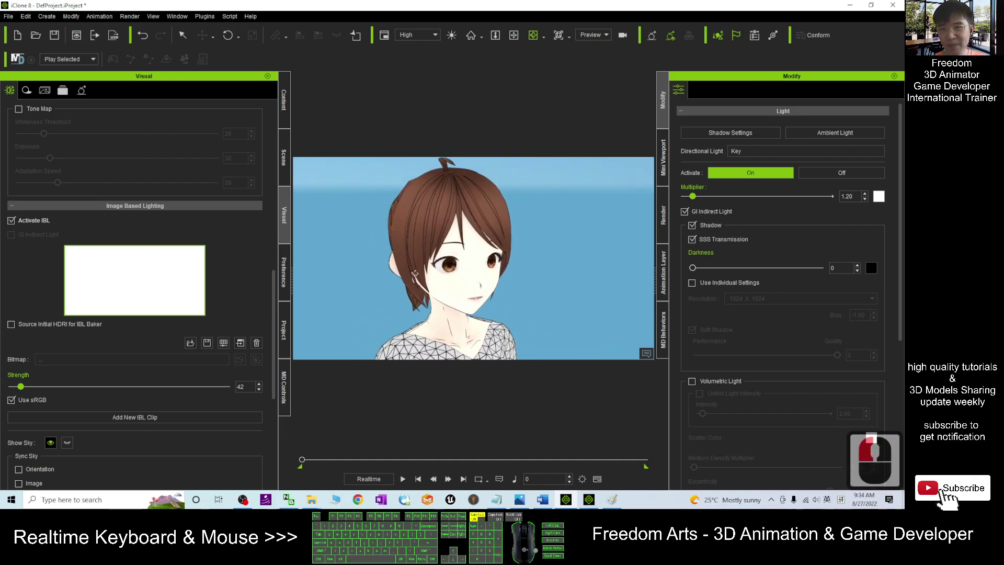
scroll(417, 315, "up", 2)
scroll(417, 315, "down", 2)
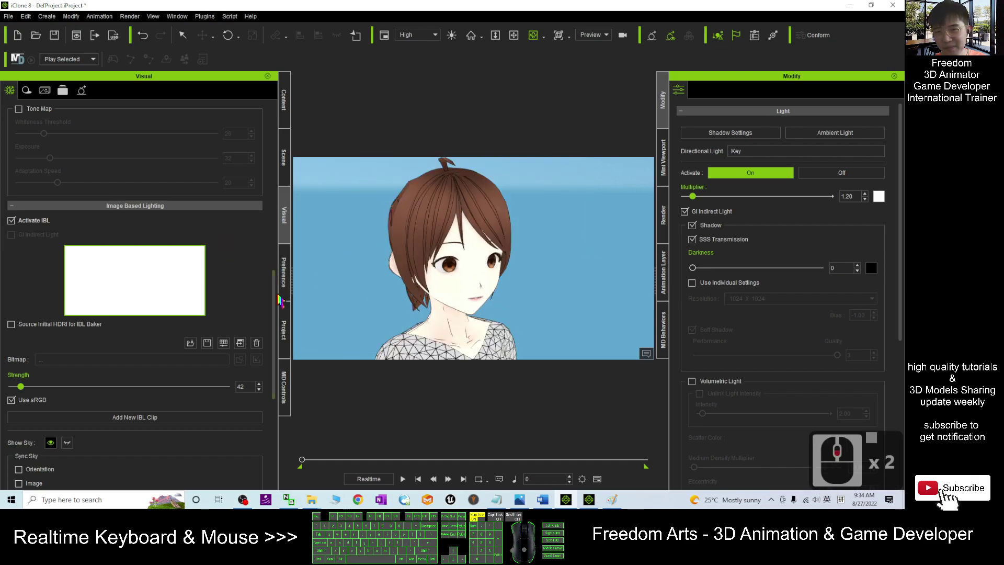
Try Texture Color for the Toon Shader's silhouette edge and examine the outlines on the body and face.
left_click(45, 90)
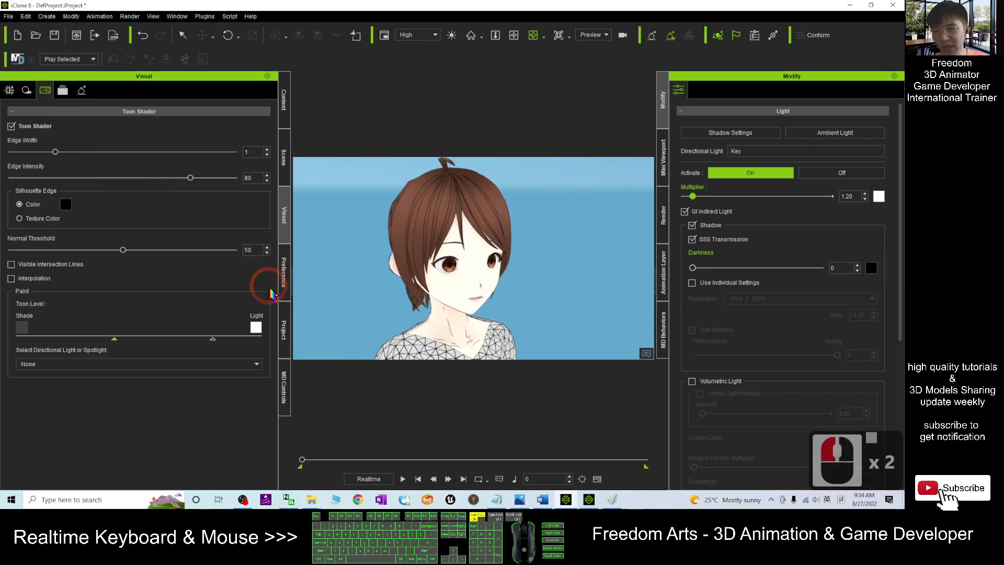
left_click(20, 219)
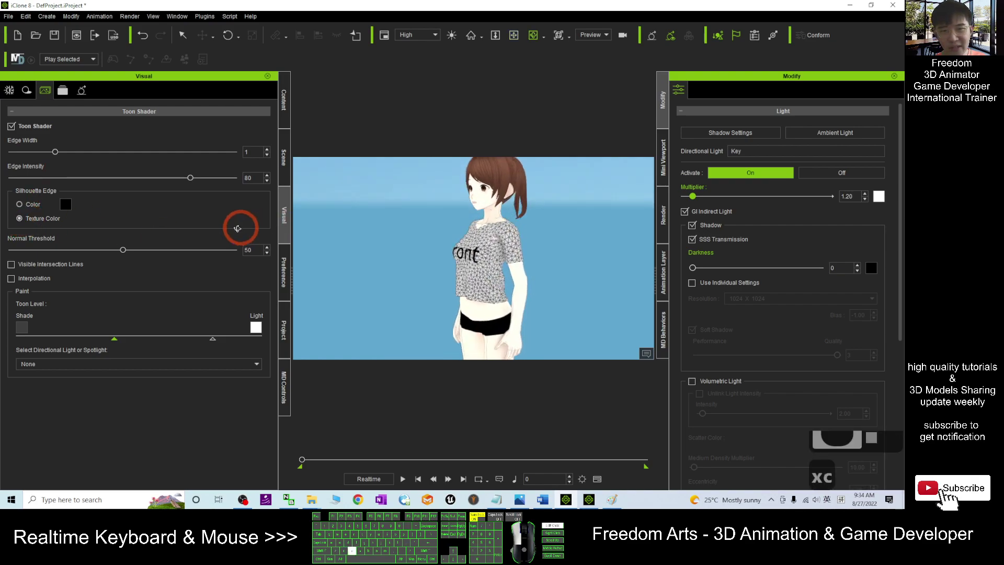
left_click_drag(449, 235, 499, 335)
scroll(524, 242, "up", 3)
key("x")
key("c")
mouse_move(474, 261)
left_mouse_down()
mouse_move(529, 249)
mouse_move(579, 258)
mouse_move(468, 280)
mouse_move(489, 252)
mouse_move(590, 252)
mouse_move(488, 252)
left_mouse_up()
scroll(521, 262, "up", 2)
key("x")
key("c")
scroll(471, 269, "up", 2)
key("x")
mouse_move(416, 269)
left_mouse_down()
mouse_move(405, 284)
mouse_move(482, 285)
mouse_move(404, 284)
left_mouse_up()
key("c")
key("c")
key("c")
key("c")
key("c")
key("c")
key("c")
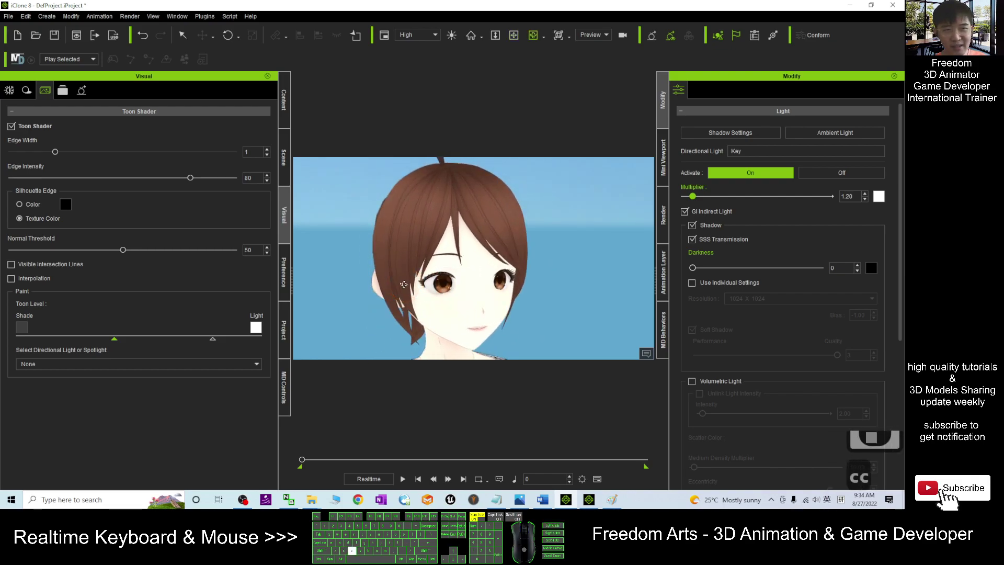
Open notes.txt, highlight the title of the Vroid Studio to iClone 8 tutorial, and return to iClone 8.
left_click(495, 500)
left_click(73, 144)
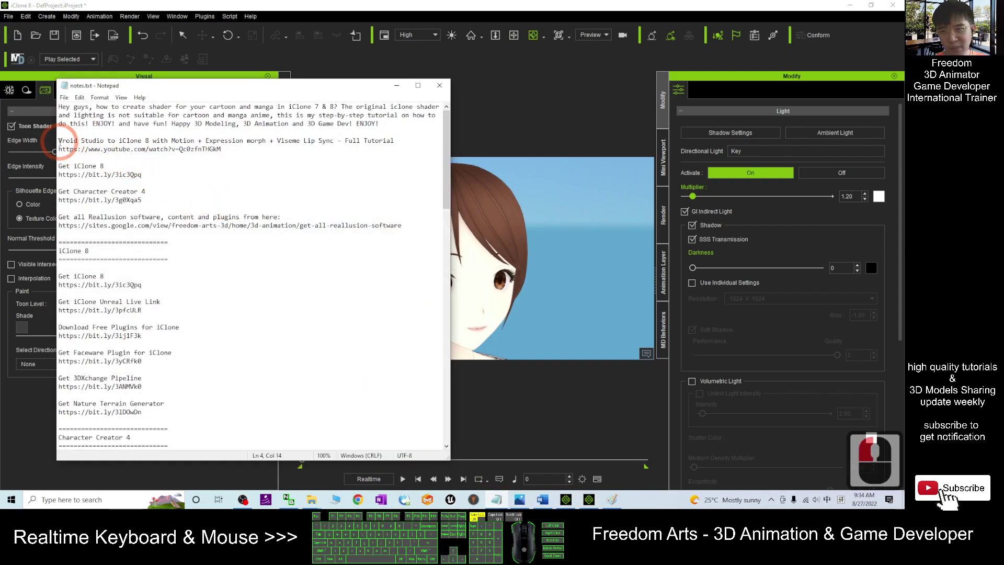
left_click_drag(59, 142, 104, 140)
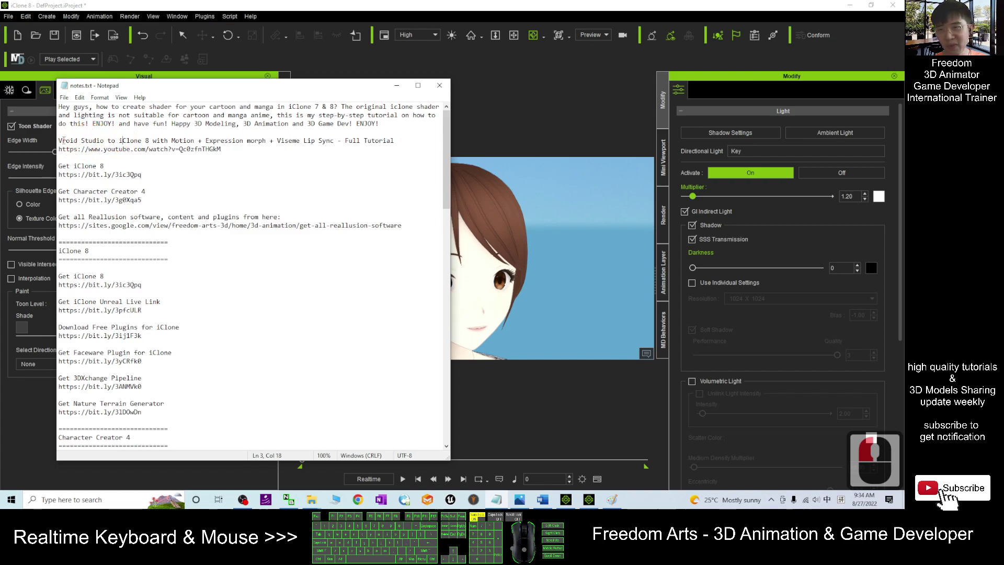
left_click_drag(66, 140, 322, 144)
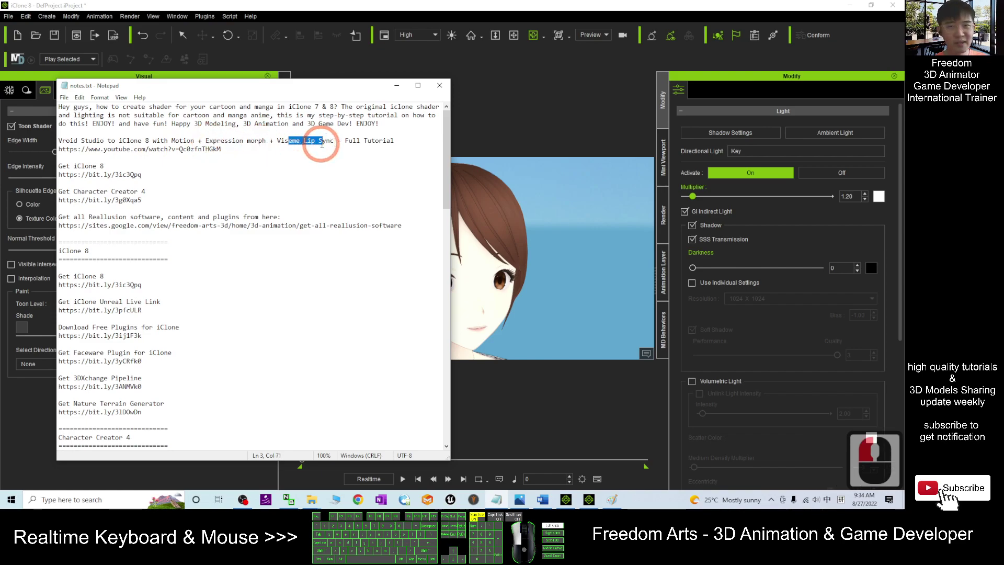
left_click(414, 4)
Set the Toon Shader's silhouette edge back to Color and check the outlines from the other side of the face.
left_click(113, 174)
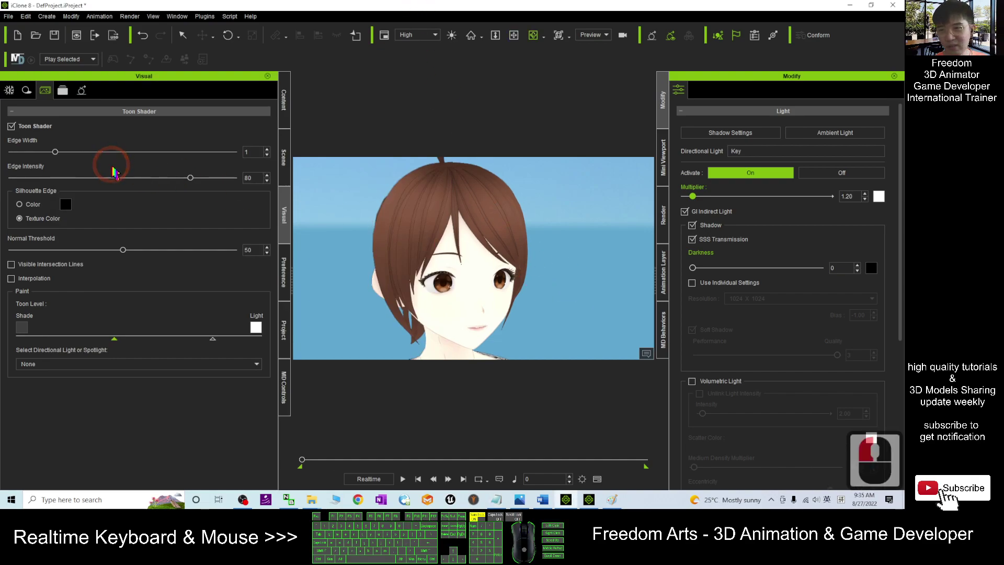
left_click(486, 252)
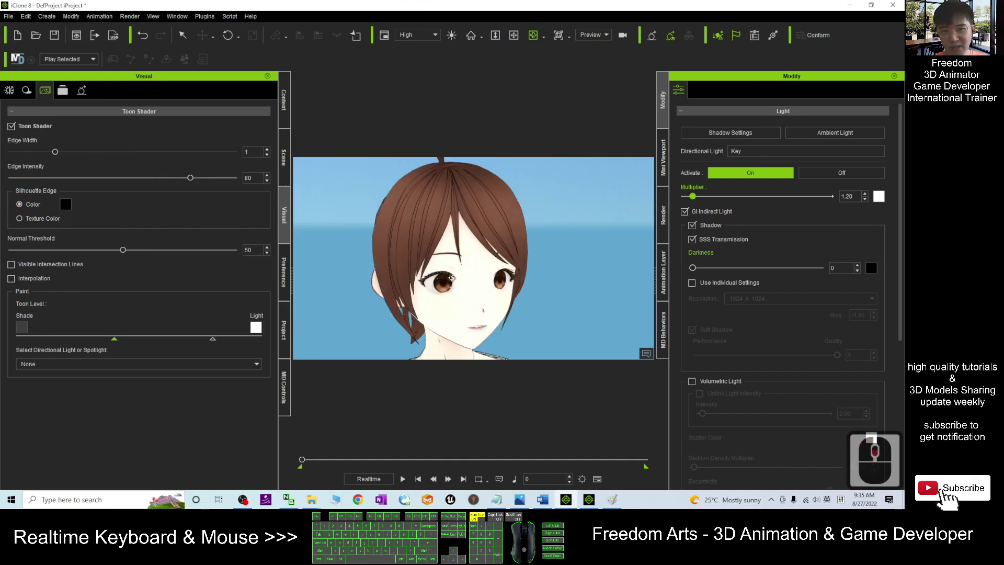
key("x")
key("c")
left_click_drag(453, 279, 319, 273)
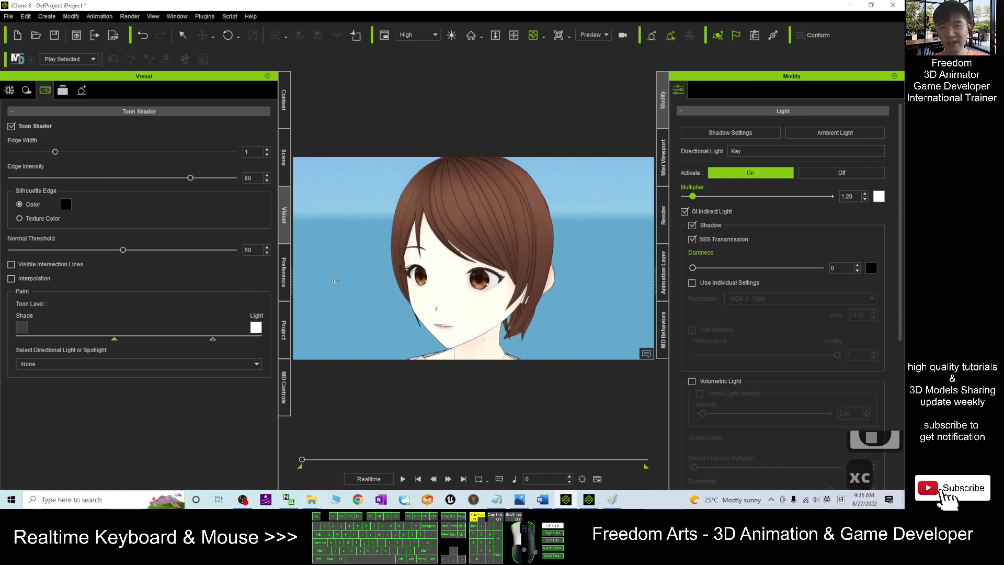
View the reference pictures in view.docx and cover.jpg, and return to iClone 8.
left_click(543, 499)
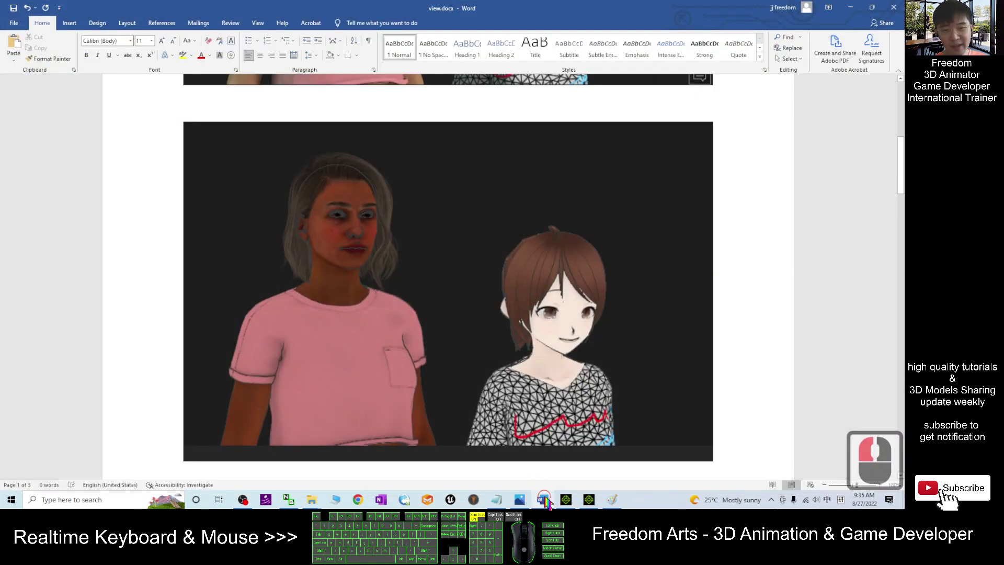
left_click(544, 498)
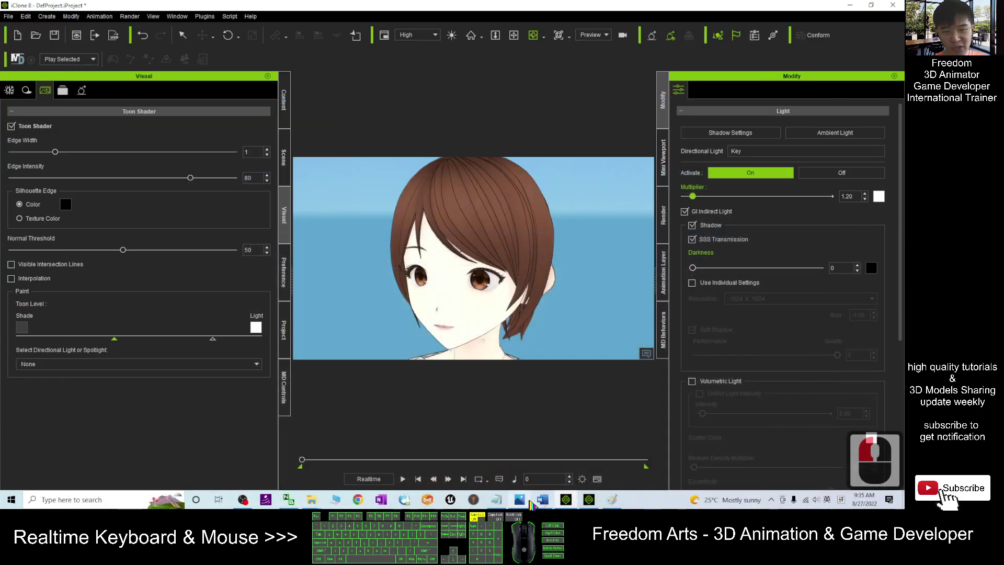
left_click(522, 500)
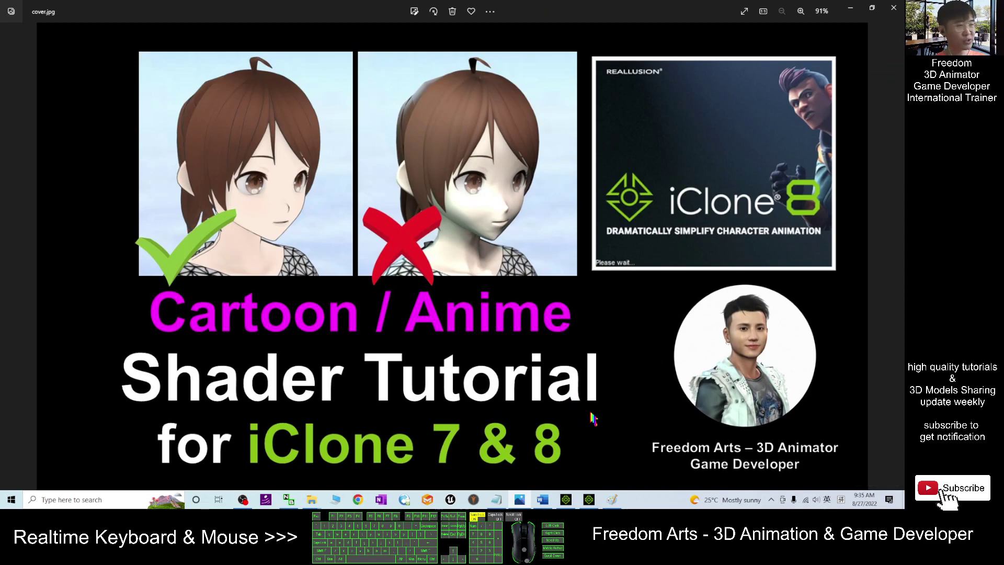
left_click(566, 499)
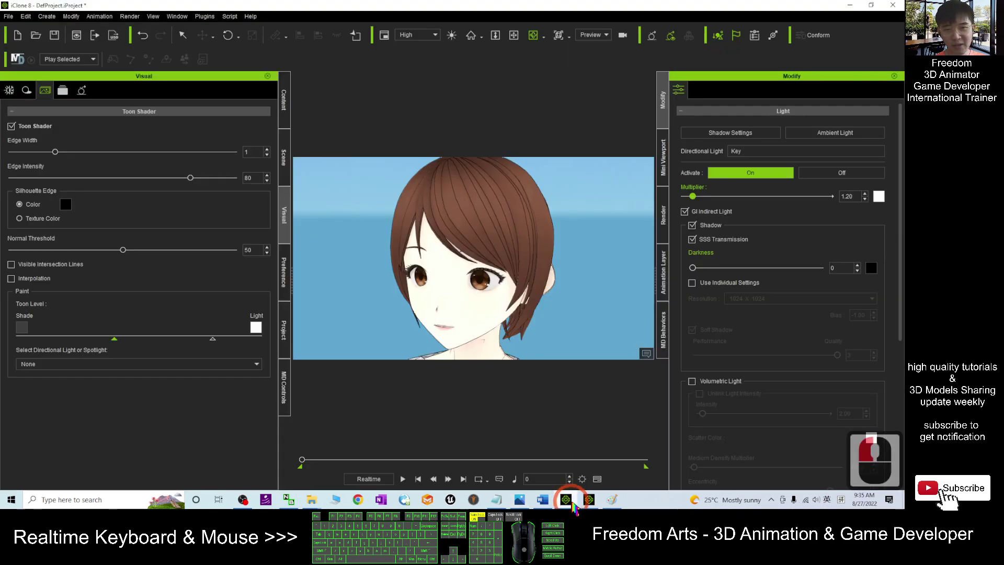
Inspect the finished toon shading on the character's upper body and face at different distances.
scroll(519, 226, "down", 4)
key("x")
left_click_drag(522, 282, 523, 237)
key("c")
left_click_drag(523, 238, 559, 267)
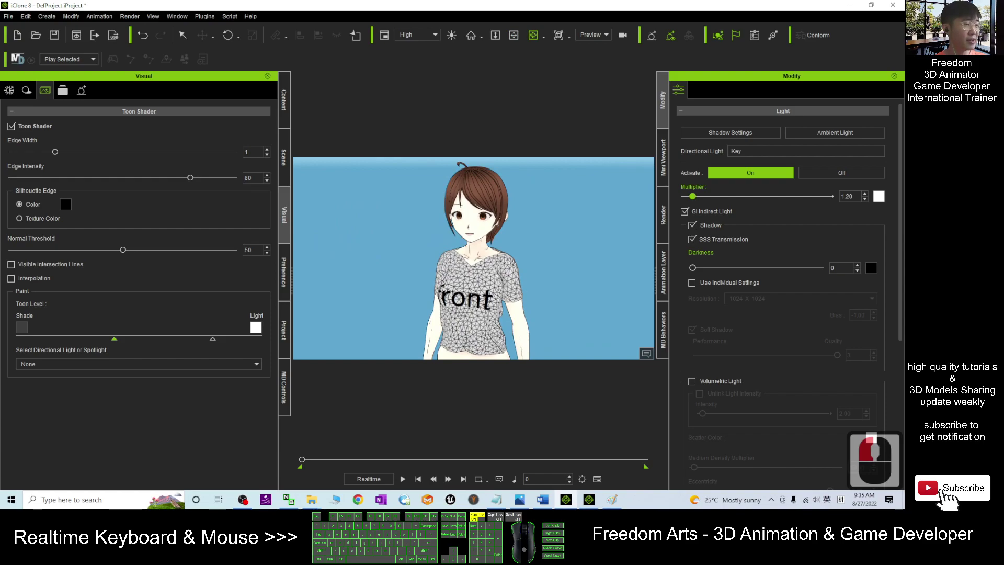
key("x")
left_click_drag(482, 193, 475, 215)
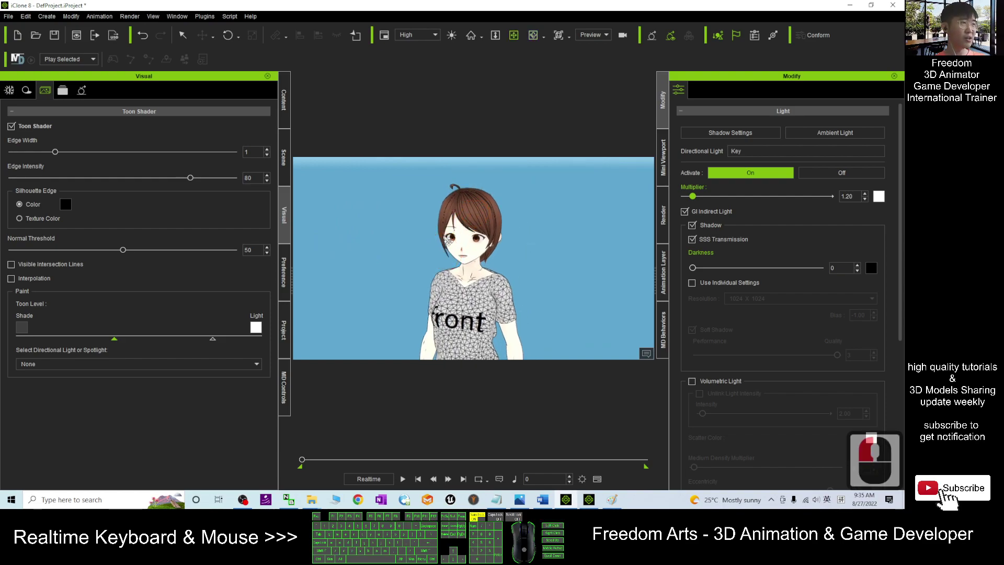
scroll(449, 241, "up", 3)
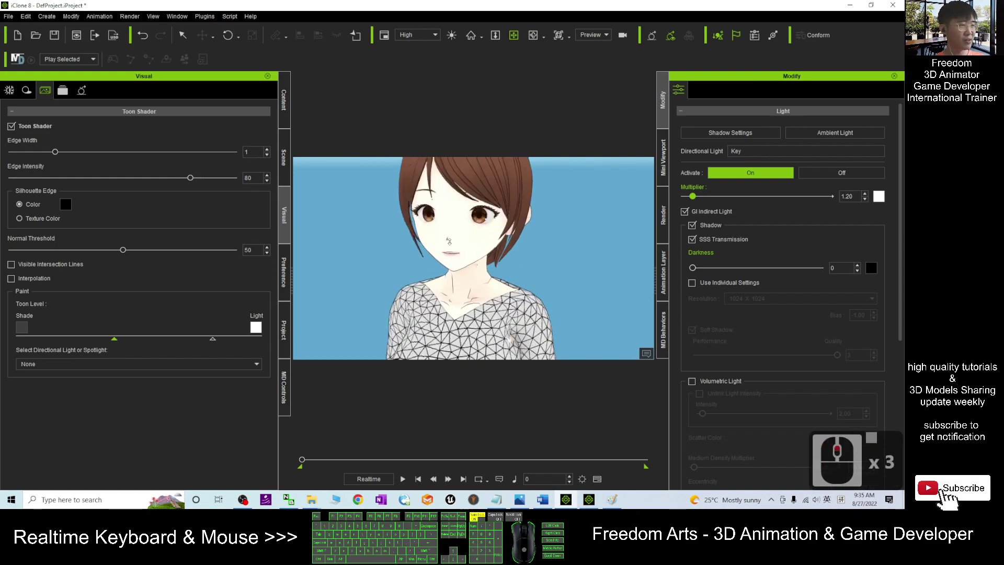